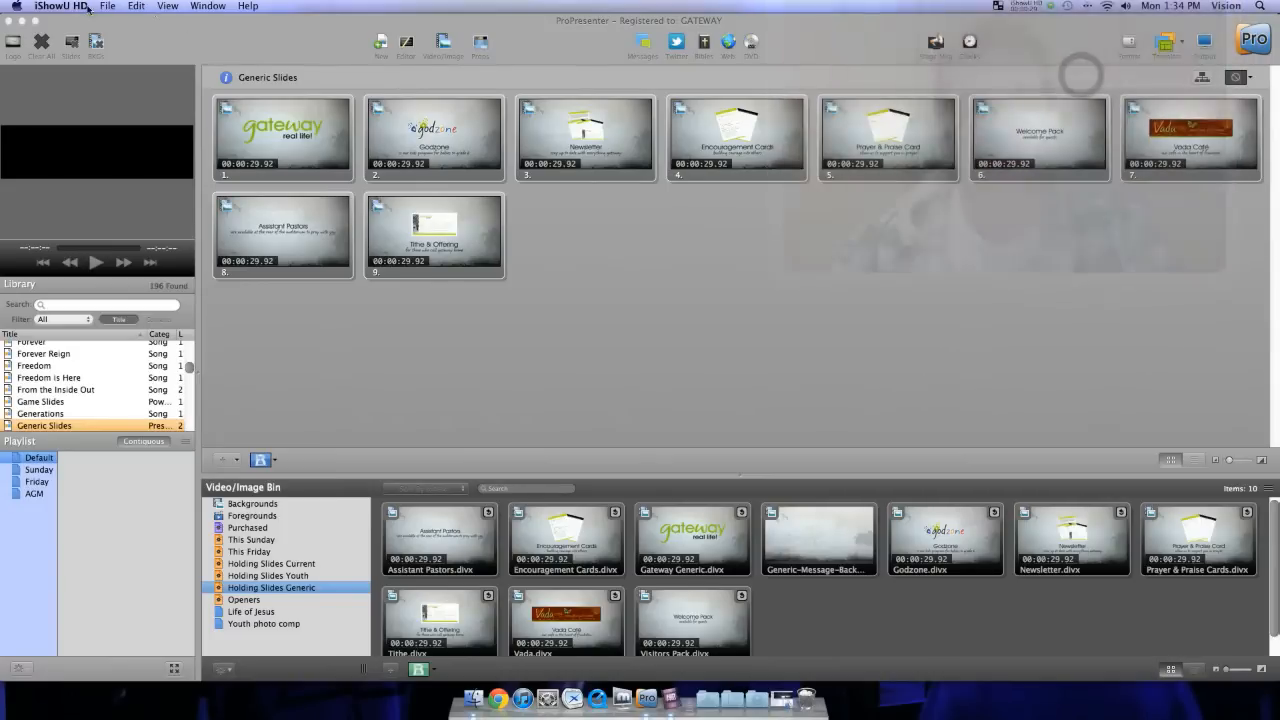
Step: Open the display preferences and examine which screens are assigned to the output and the stage display
{"action": "left_click", "coordinate": [160, 27]}
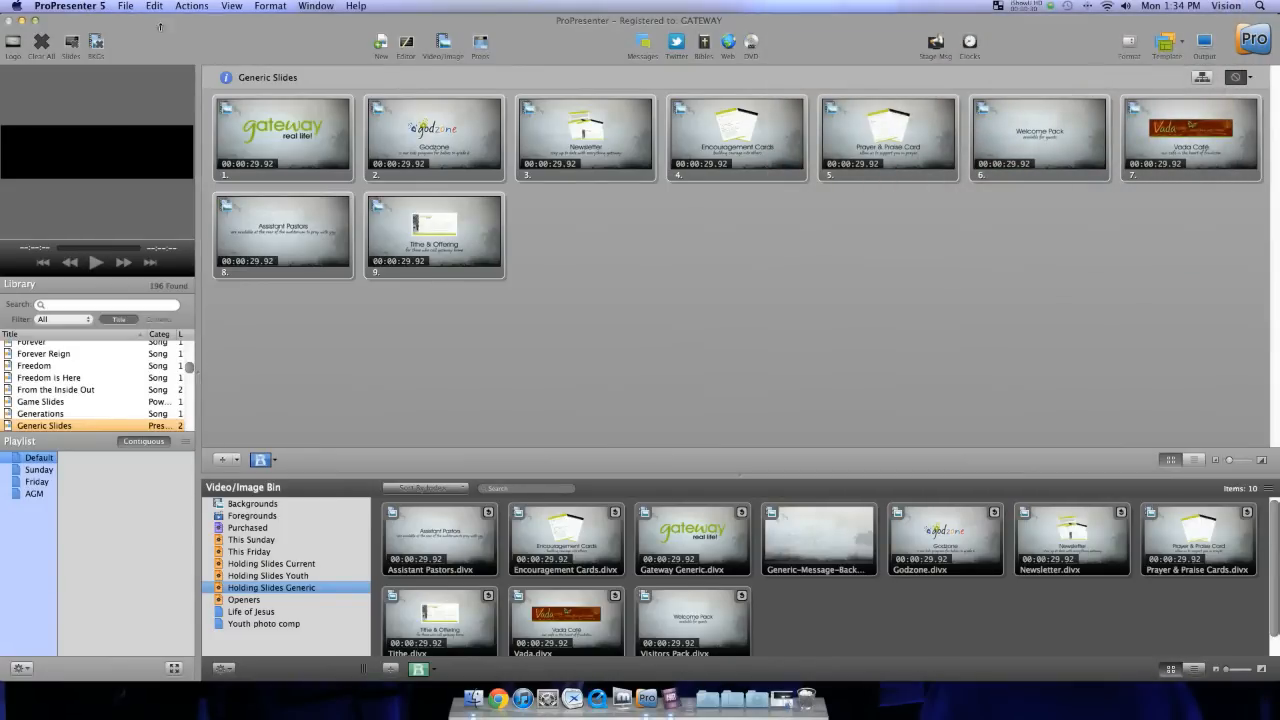
{"action": "left_click", "coordinate": [90, 7]}
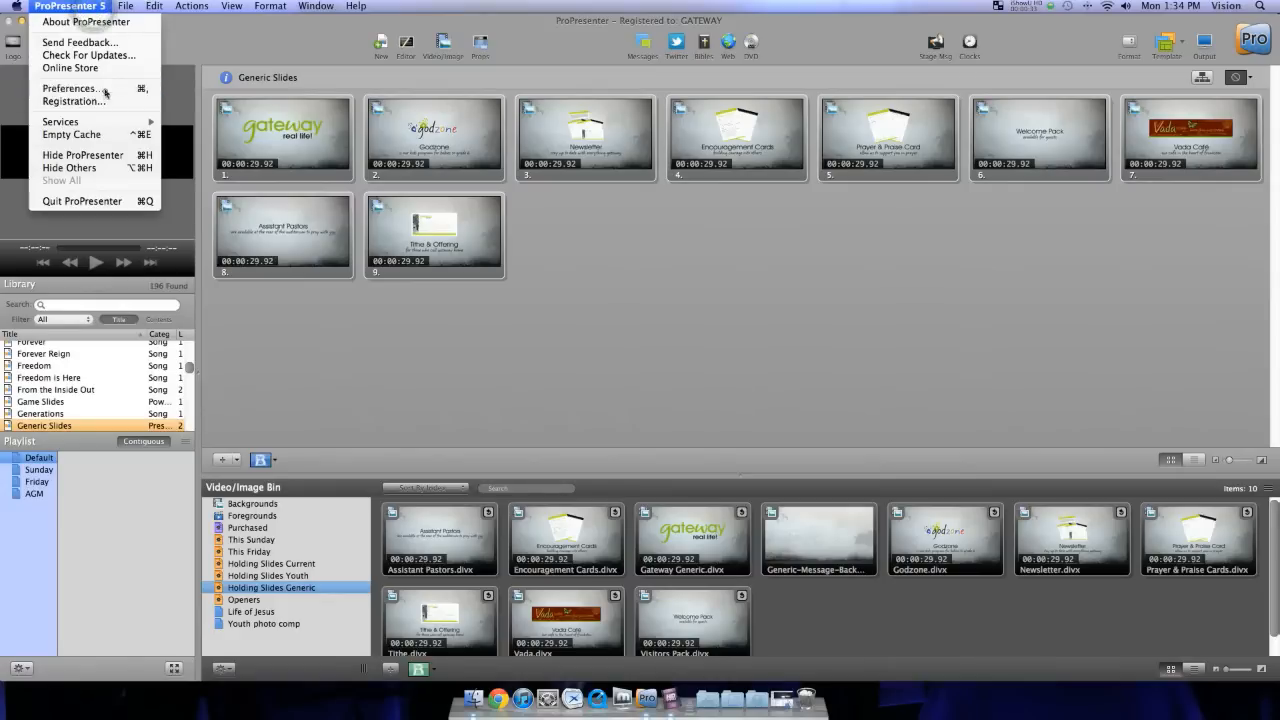
{"action": "left_click", "coordinate": [72, 88]}
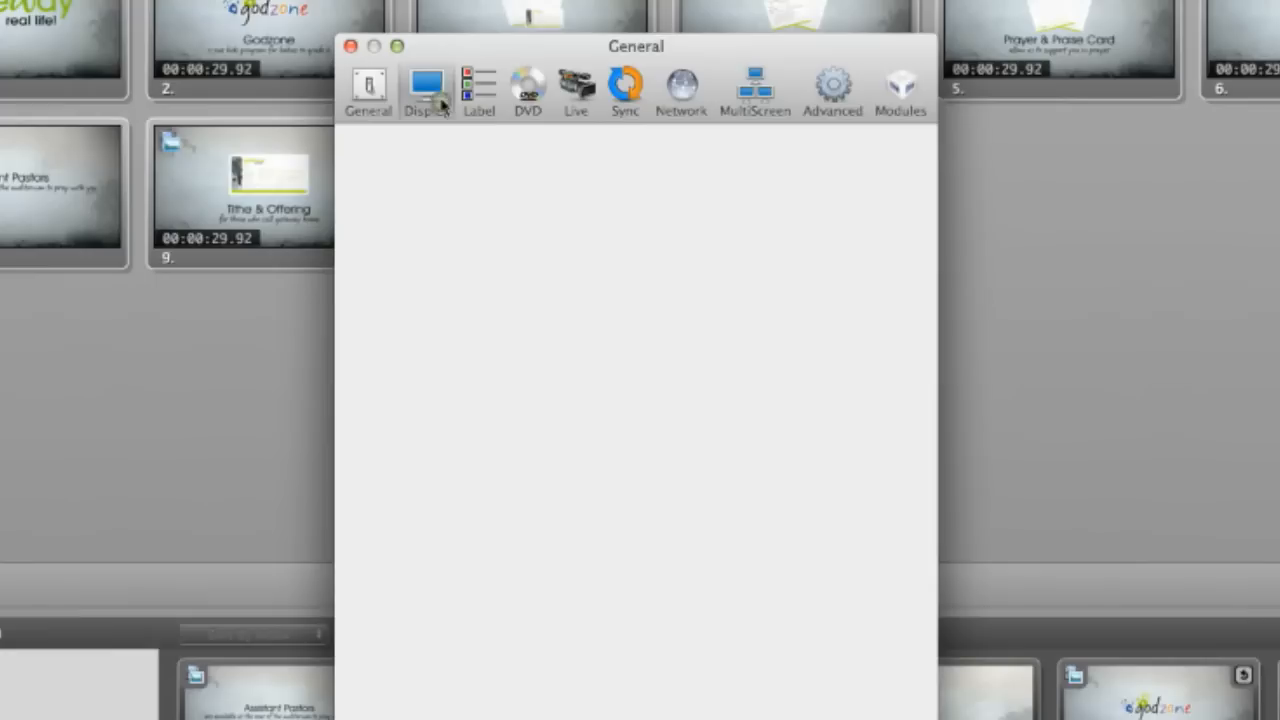
{"action": "left_click", "coordinate": [460, 115]}
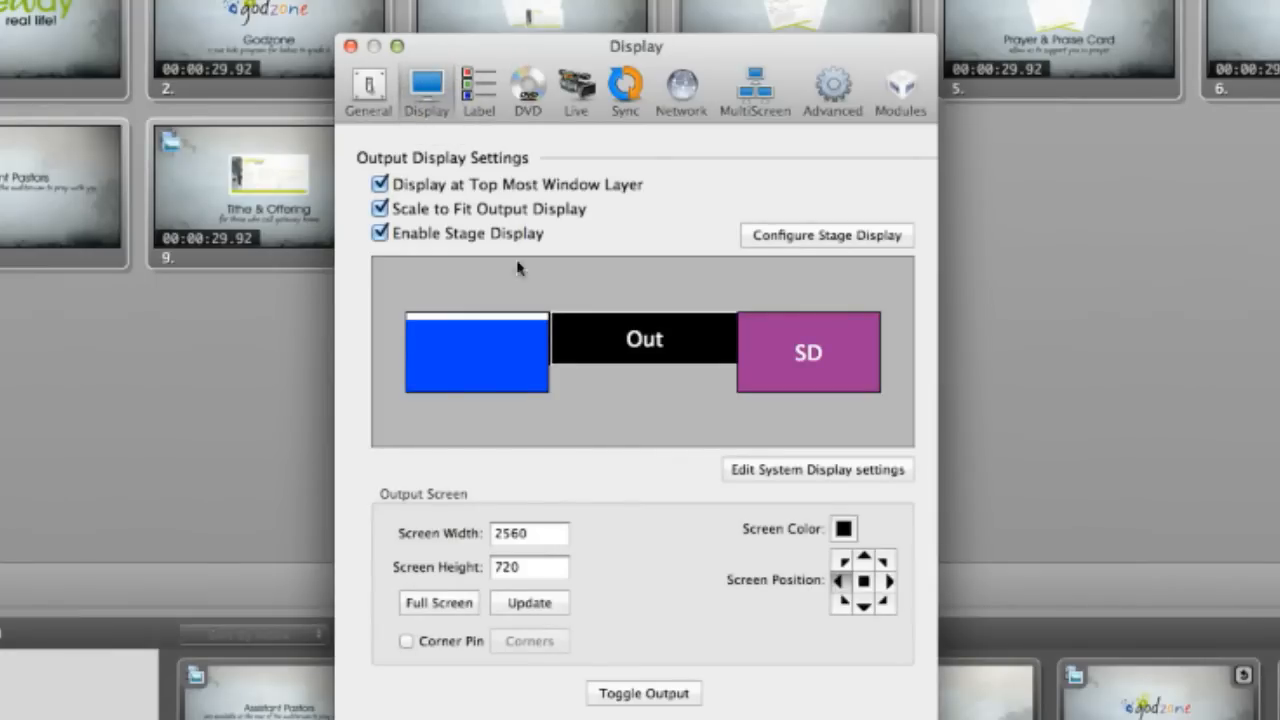
{"action": "left_click", "coordinate": [515, 355]}
{"action": "left_click", "coordinate": [785, 364]}
Step: Try the stage display on the main control screen and turn it off again
{"action": "left_click", "coordinate": [380, 233]}
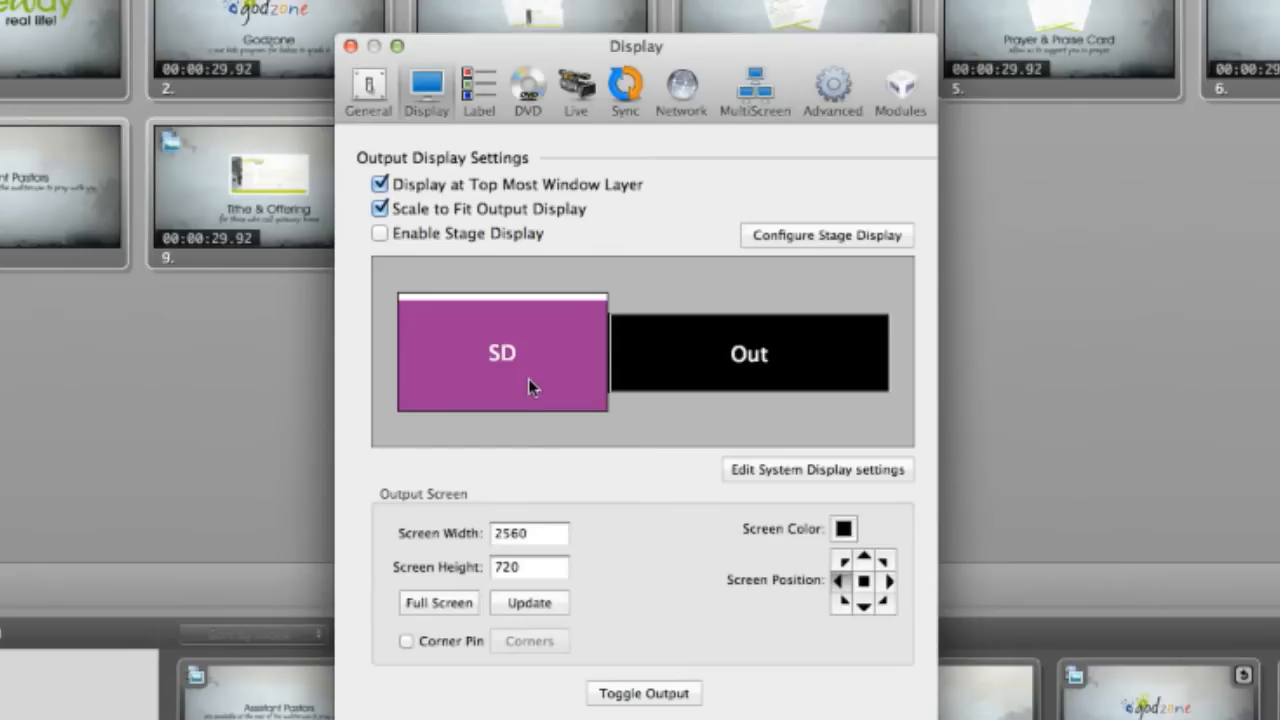
{"action": "left_click", "coordinate": [481, 236]}
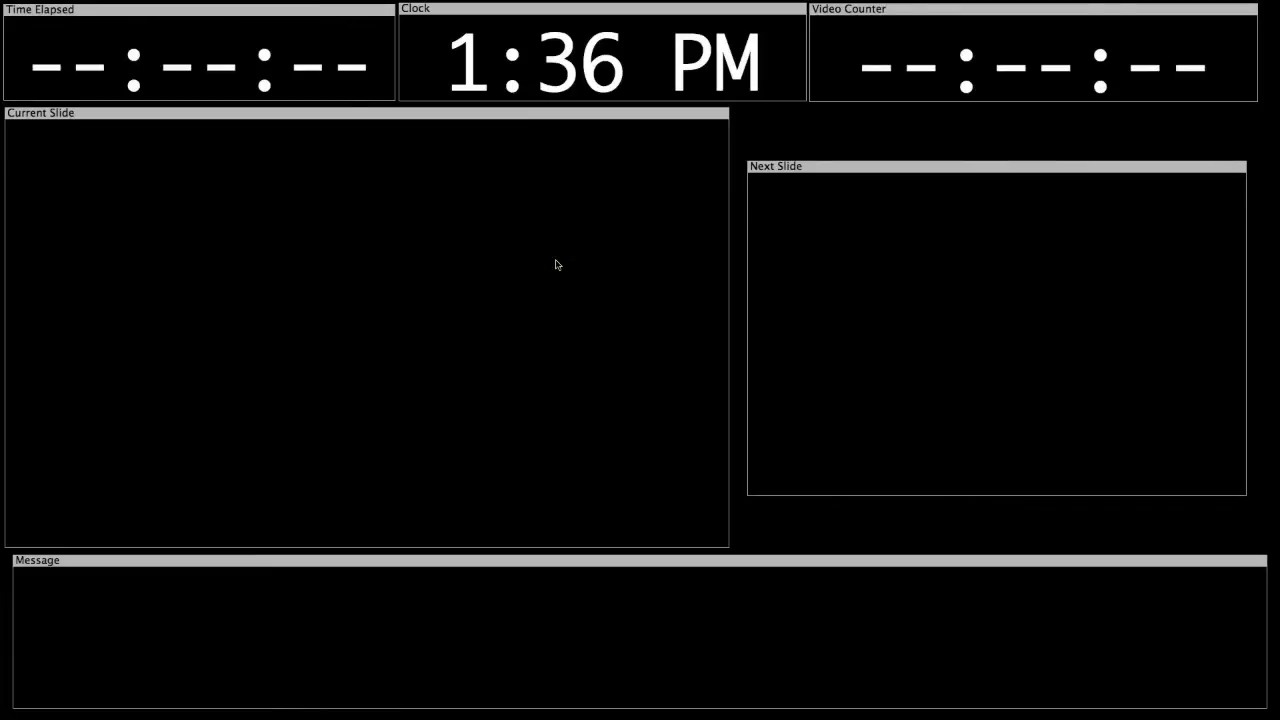
{"action": "key", "text": "super+2"}
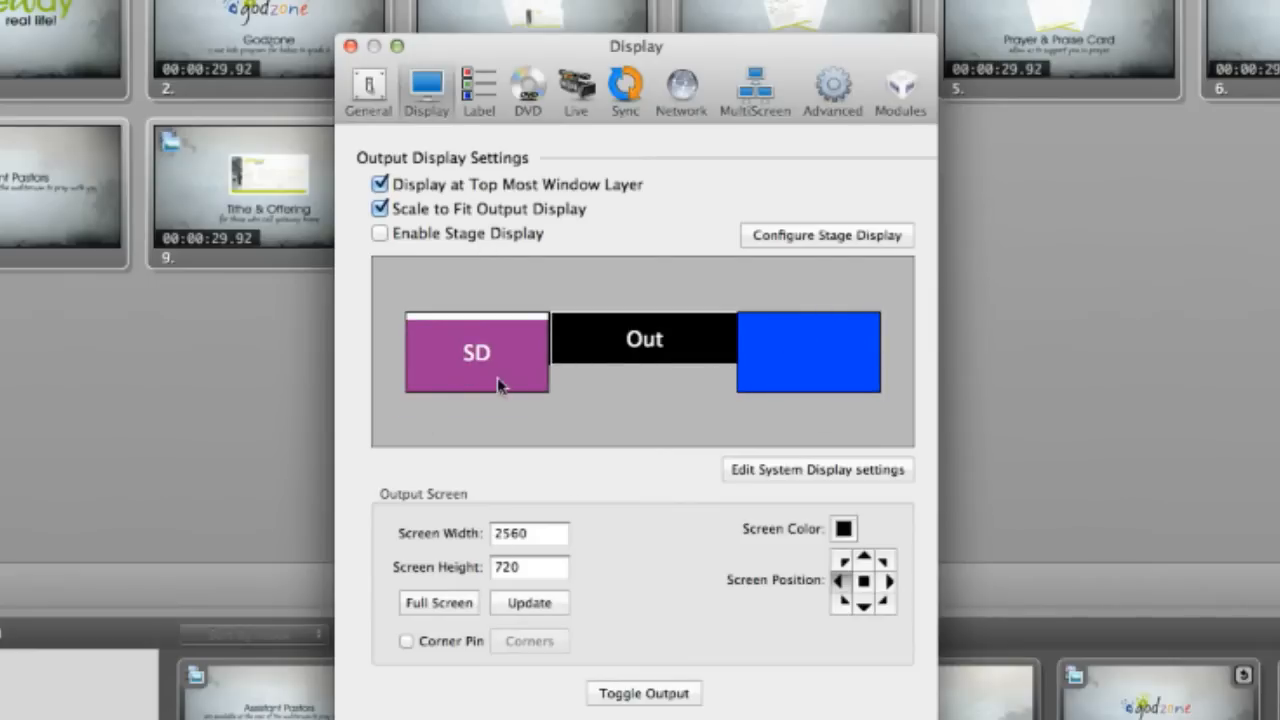
Step: Assign the stage display to the screen on the other side of the output and enable it
{"action": "left_click_drag", "start_coordinate": [481, 370], "coordinate": [822, 365]}
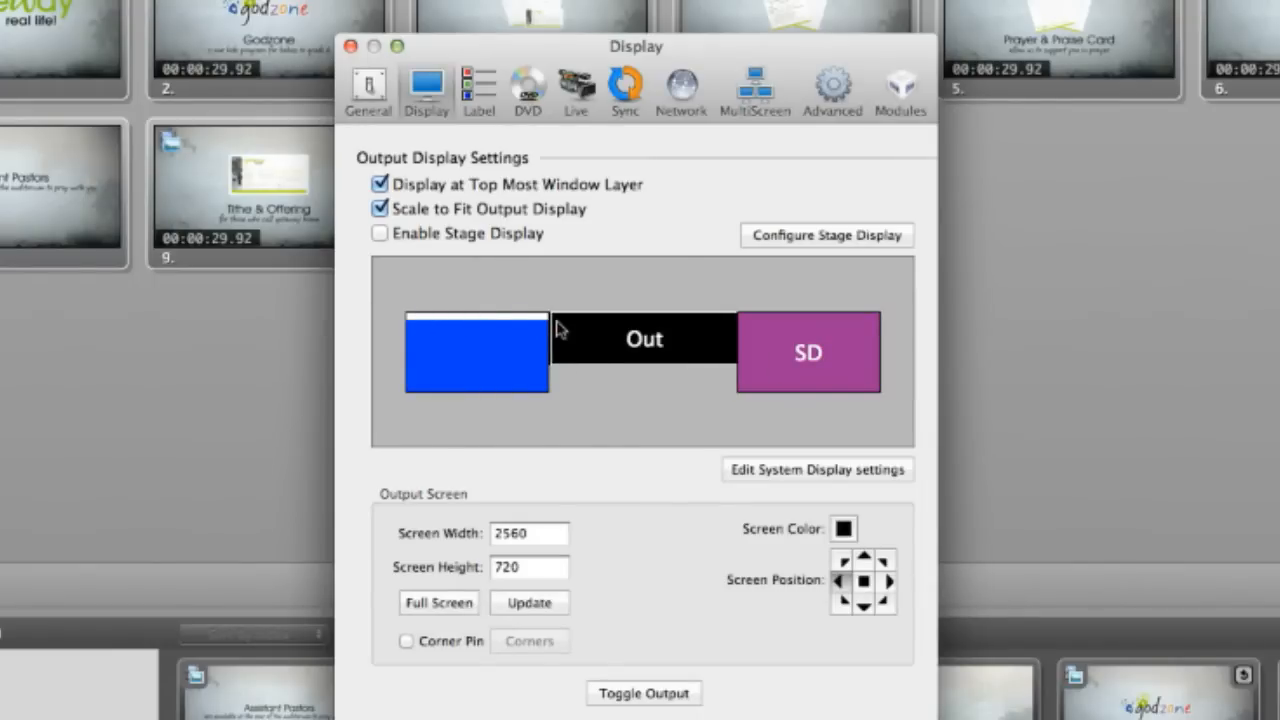
{"action": "left_click", "coordinate": [452, 236]}
Step: Examine the Default Countdown and Deafult Count Up layouts in the stage display configuration and close it with Deafult Count Up selected
{"action": "left_click", "coordinate": [822, 237]}
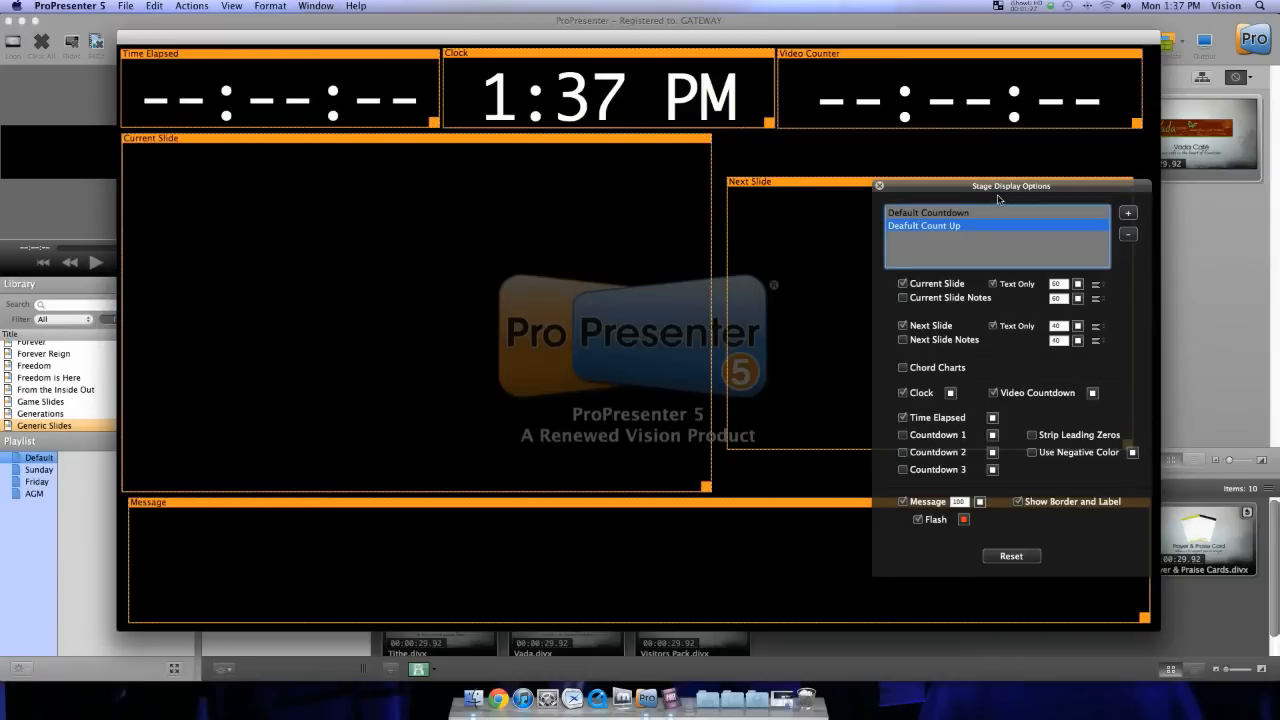
{"action": "left_click_drag", "start_coordinate": [998, 198], "coordinate": [959, 192]}
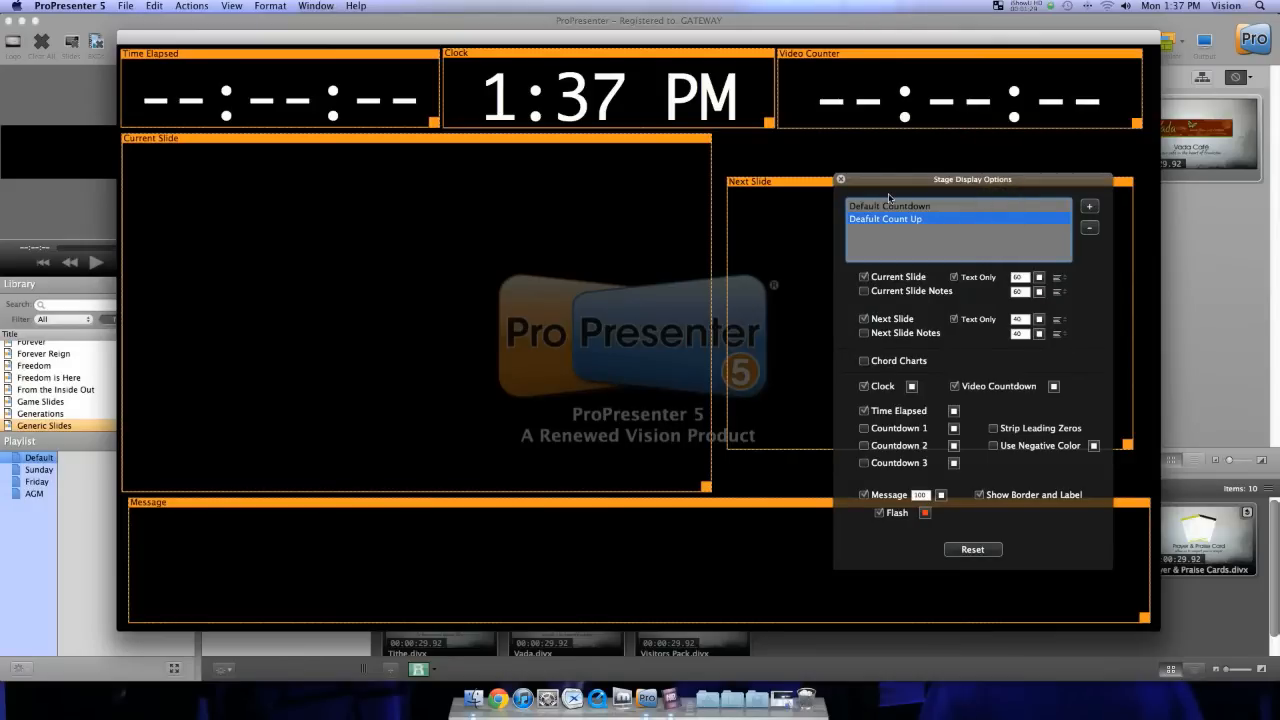
{"action": "left_click", "coordinate": [888, 202]}
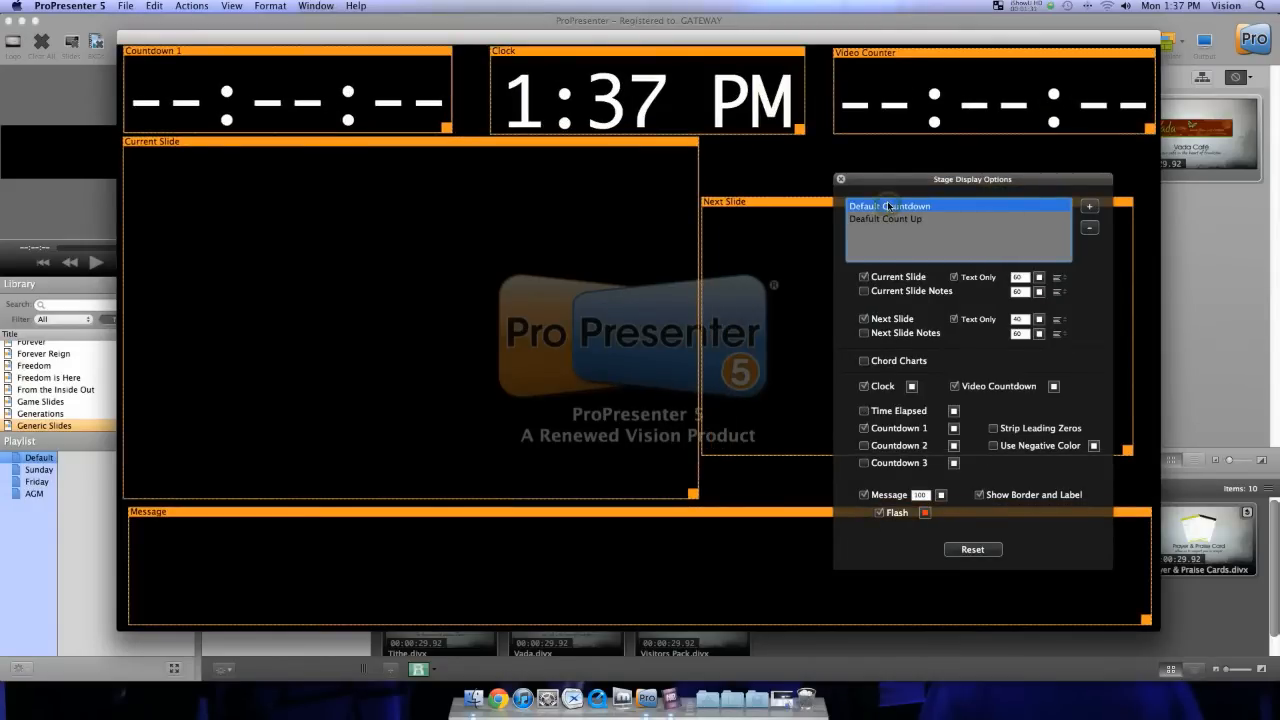
{"action": "left_click", "coordinate": [888, 219]}
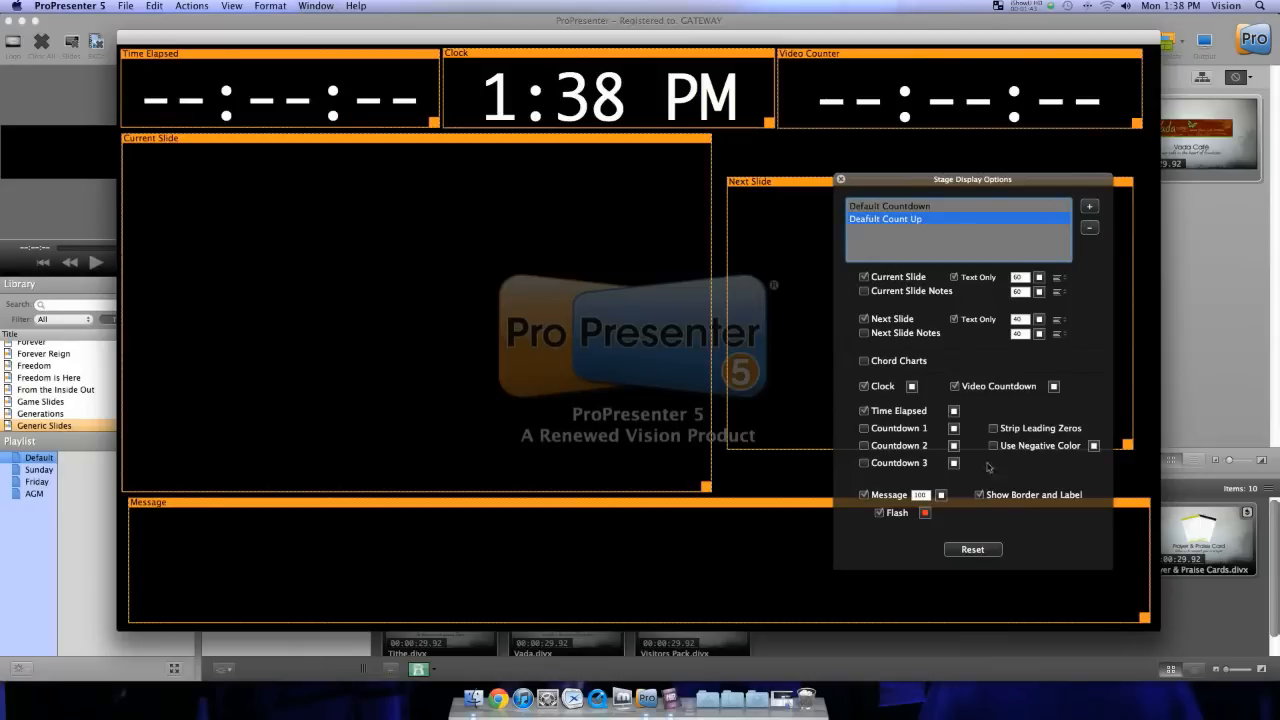
{"action": "left_click", "coordinate": [840, 179]}
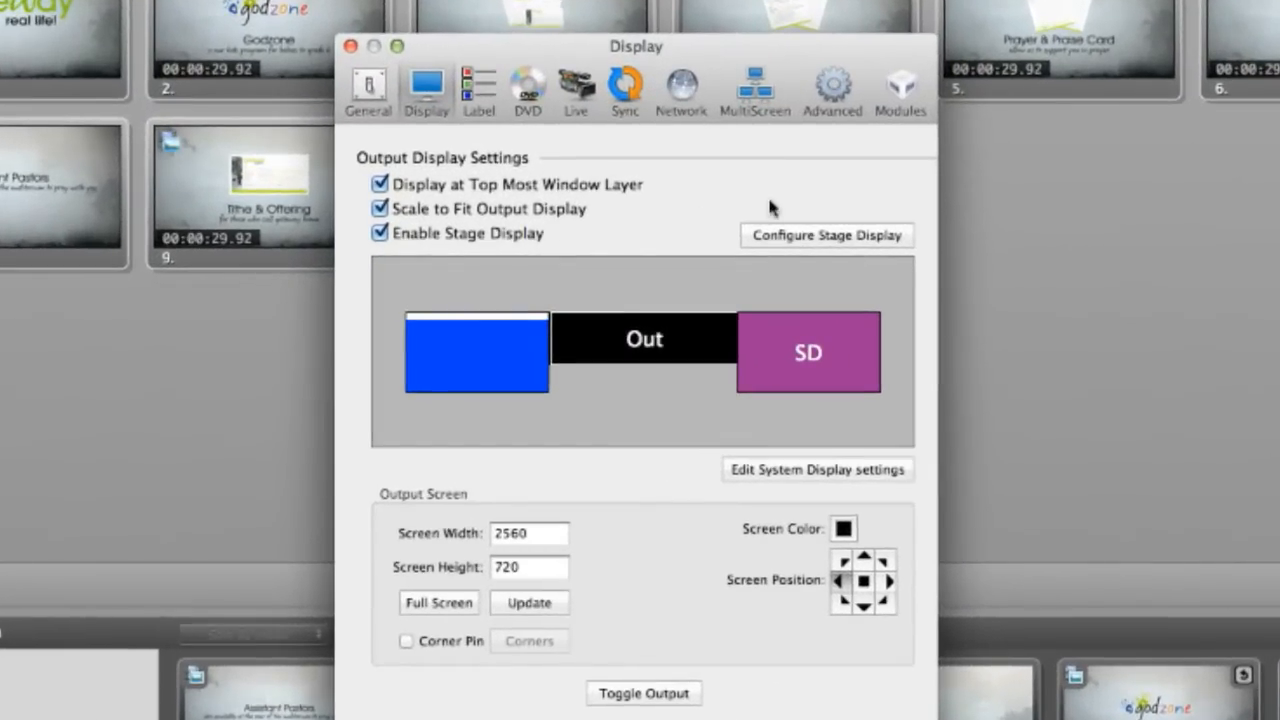
{"action": "left_click", "coordinate": [766, 122]}
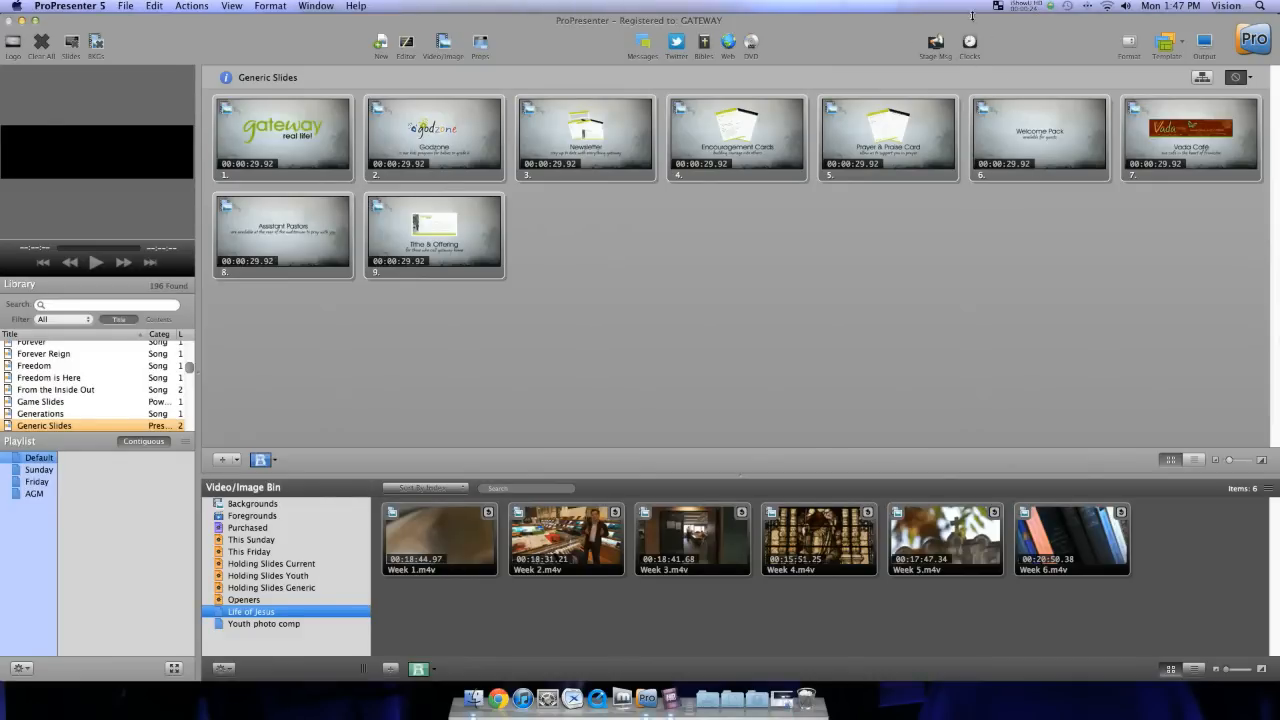
Step: Send the message "Hurry up!" to the stage display
{"action": "left_click", "coordinate": [935, 43]}
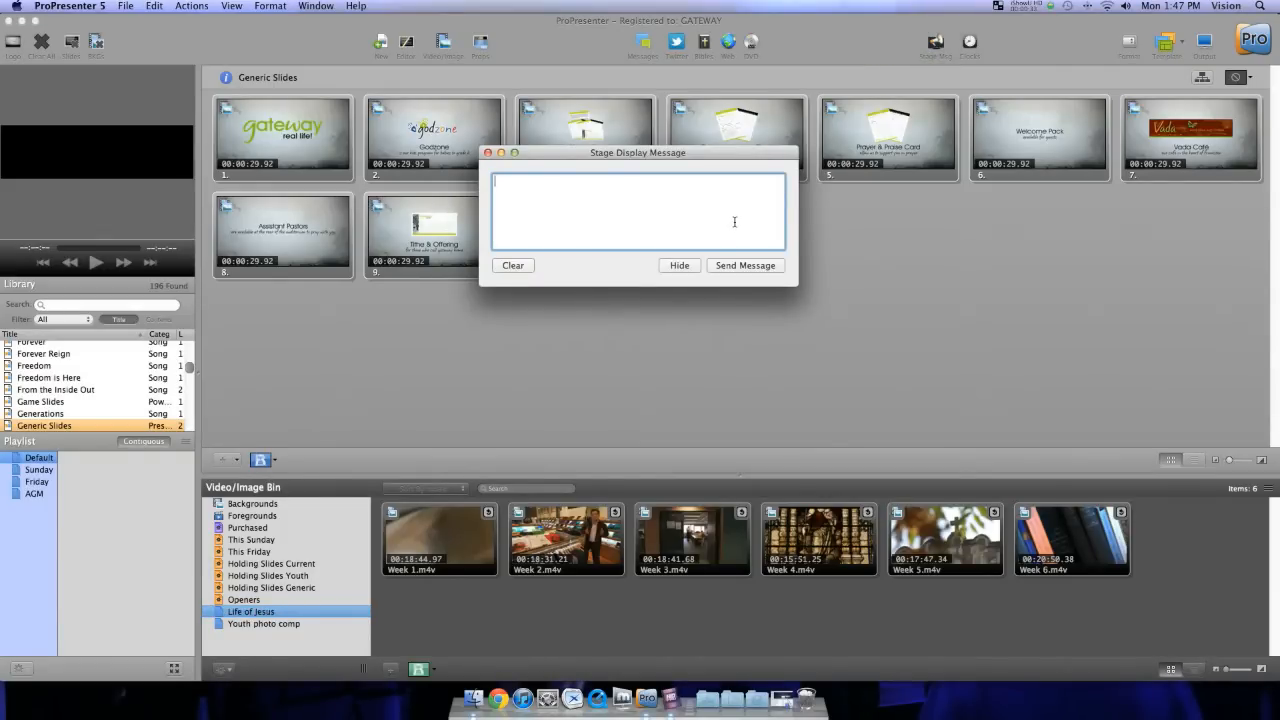
{"action": "type", "text": "Hurry"}
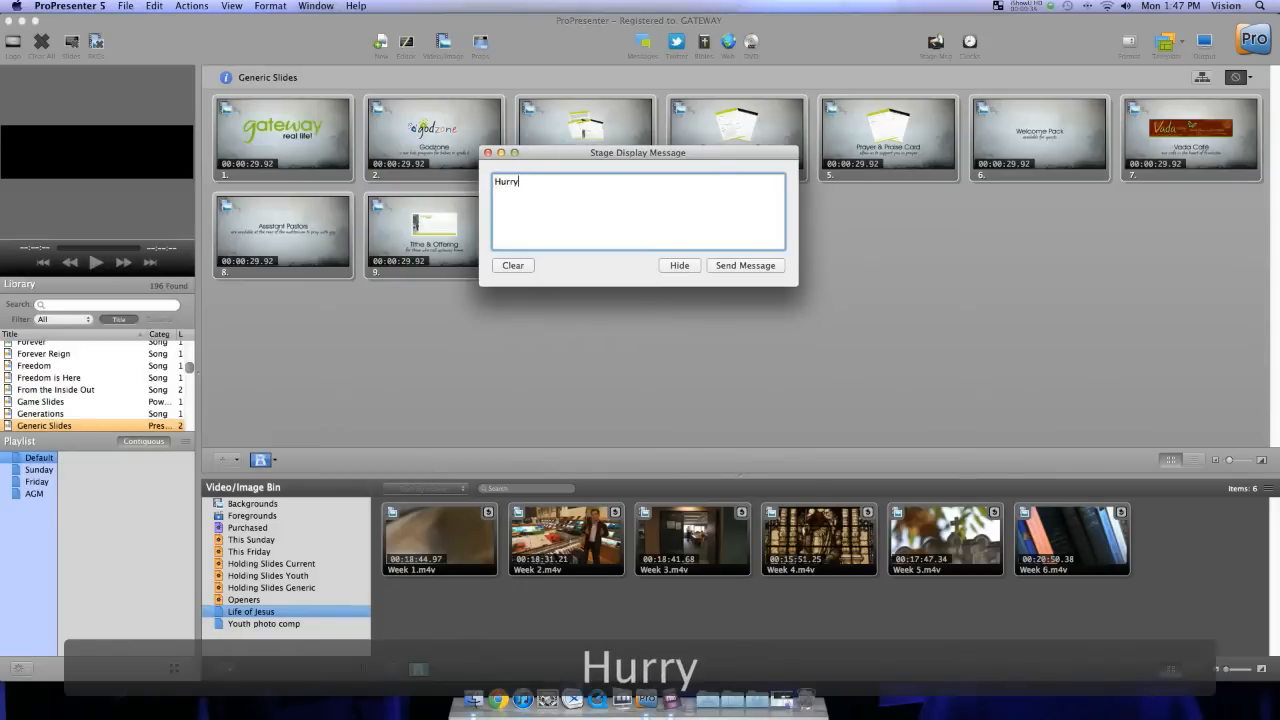
{"action": "type", "text": " up!"}
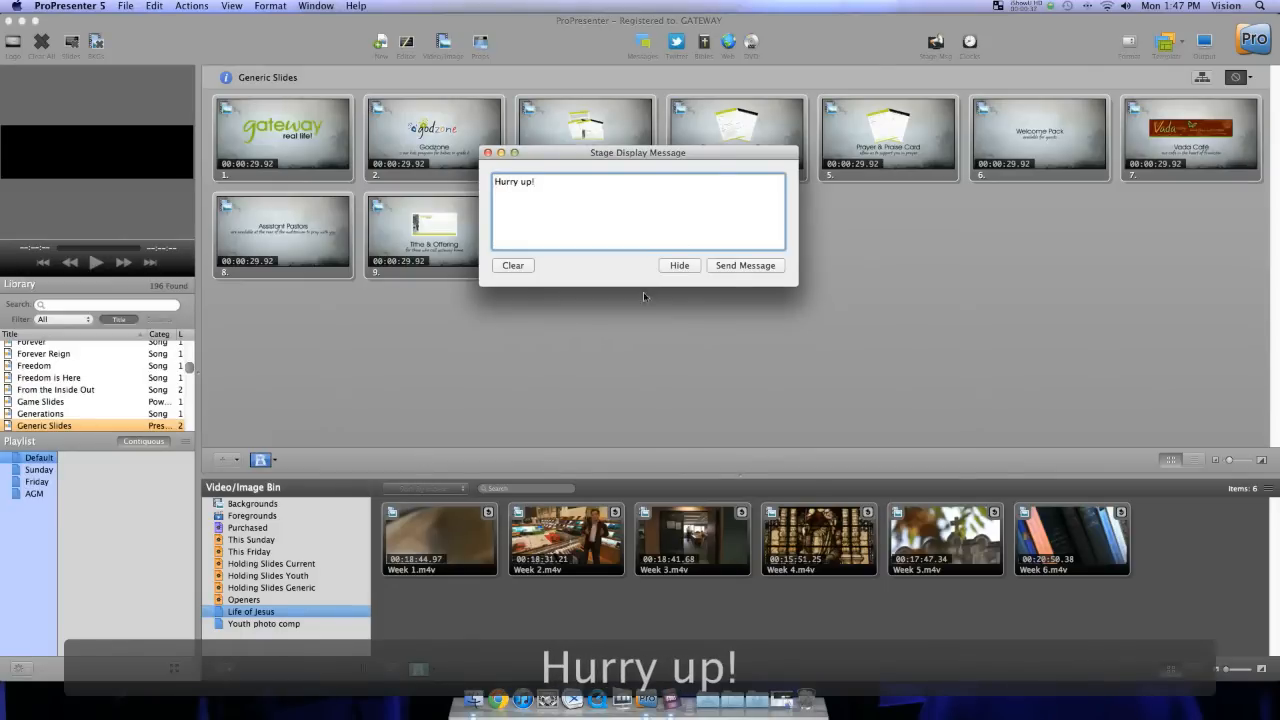
{"action": "left_click", "coordinate": [755, 267]}
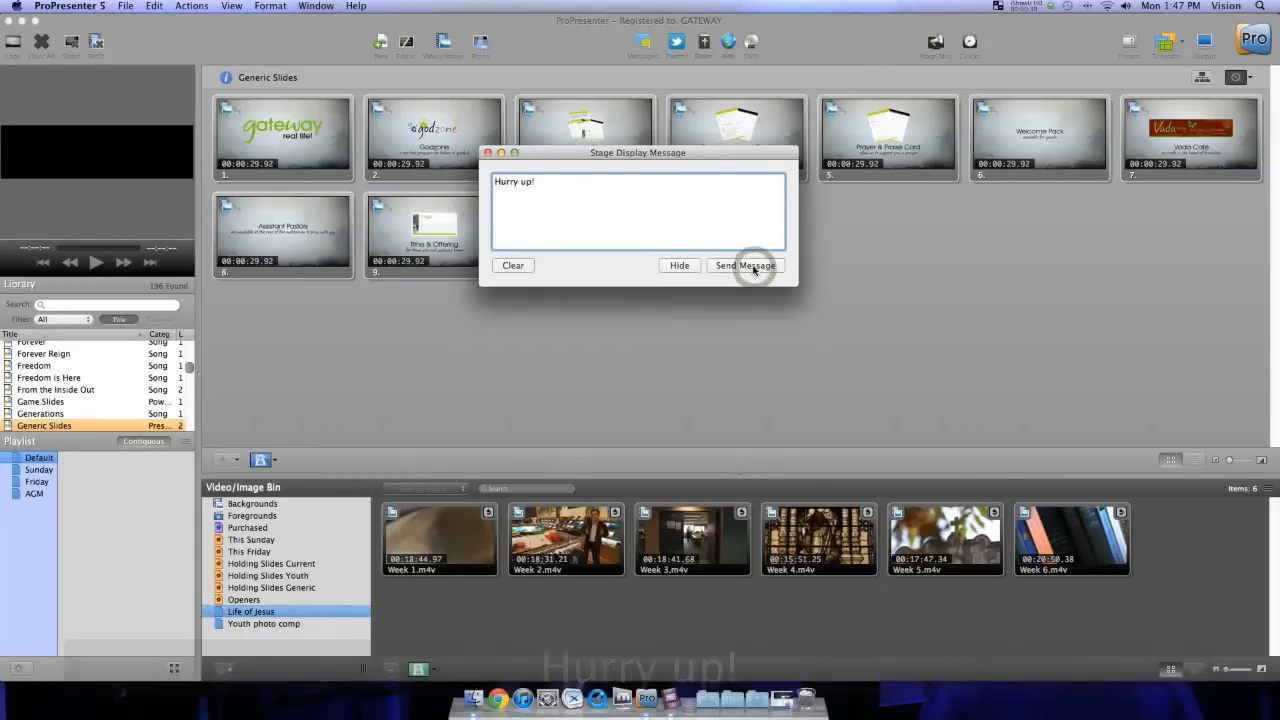
Step: Hide the stage display message, clear its text and close the message window
{"action": "left_click", "coordinate": [683, 267]}
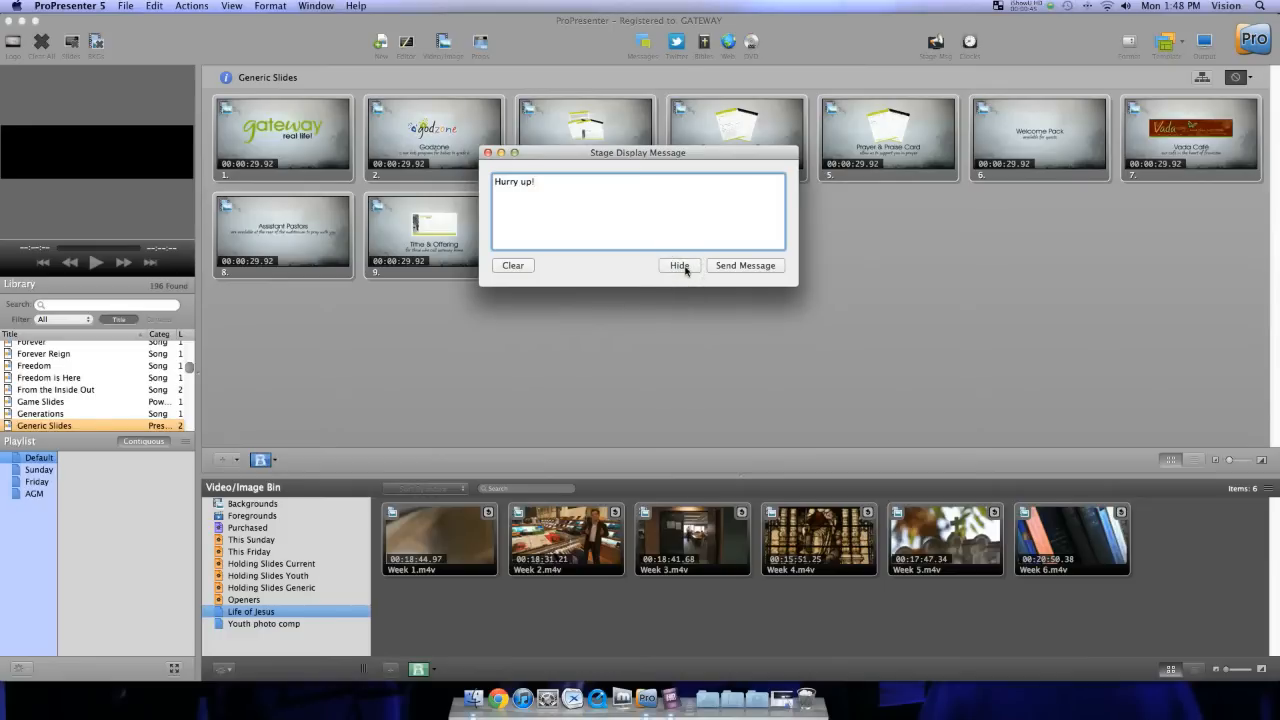
{"action": "left_click", "coordinate": [514, 264]}
{"action": "left_click", "coordinate": [487, 153]}
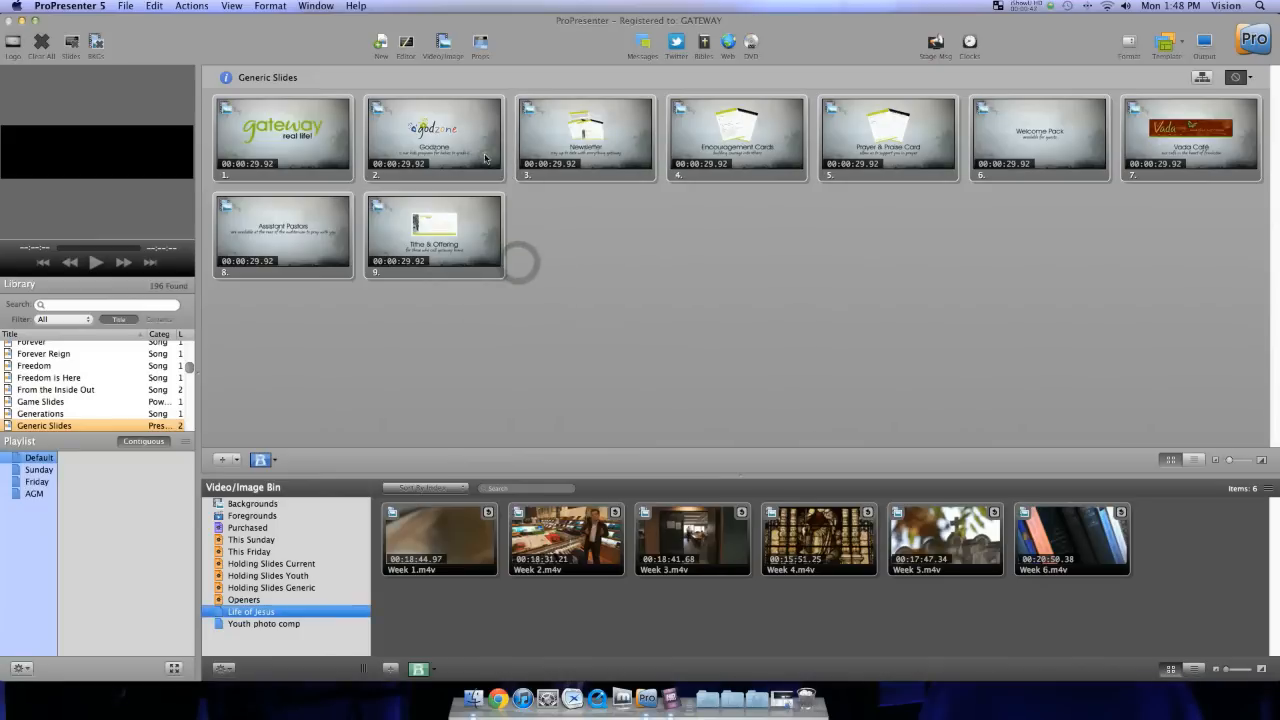
Step: Open the clocks window and start, stop and reset the Time Elapsed clock
{"action": "left_click", "coordinate": [969, 43]}
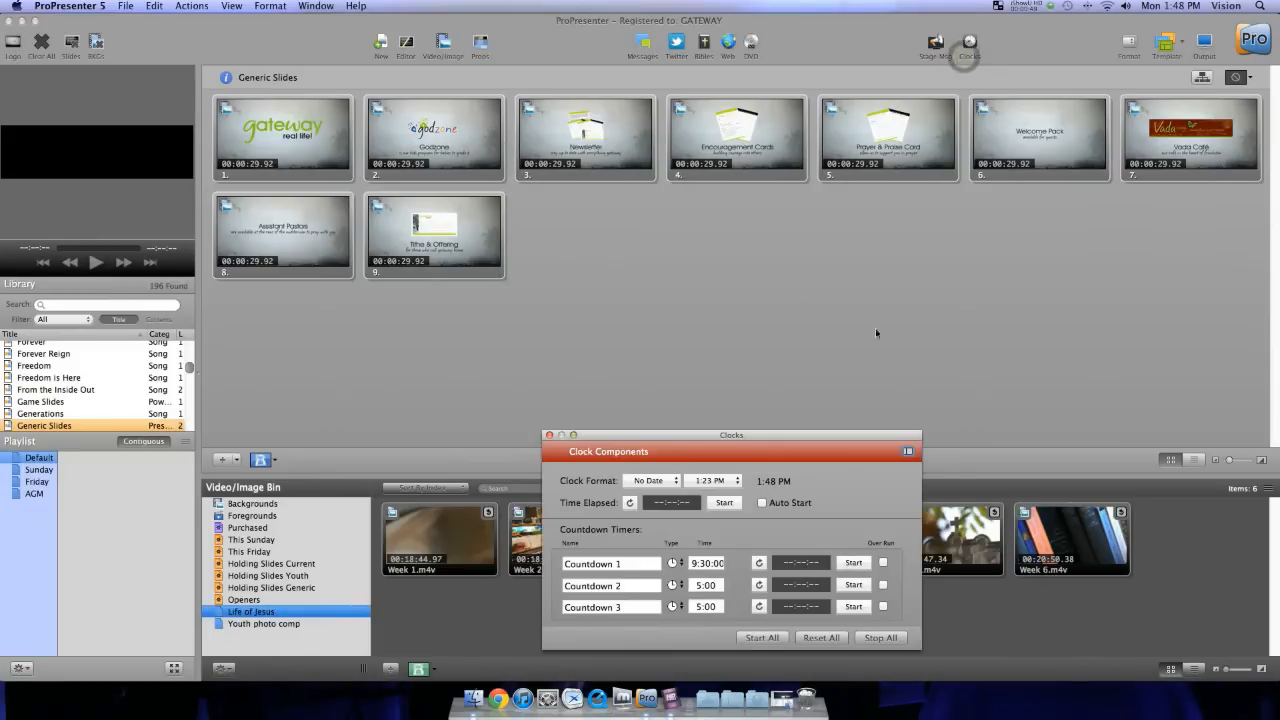
{"action": "left_click_drag", "start_coordinate": [745, 437], "coordinate": [735, 318]}
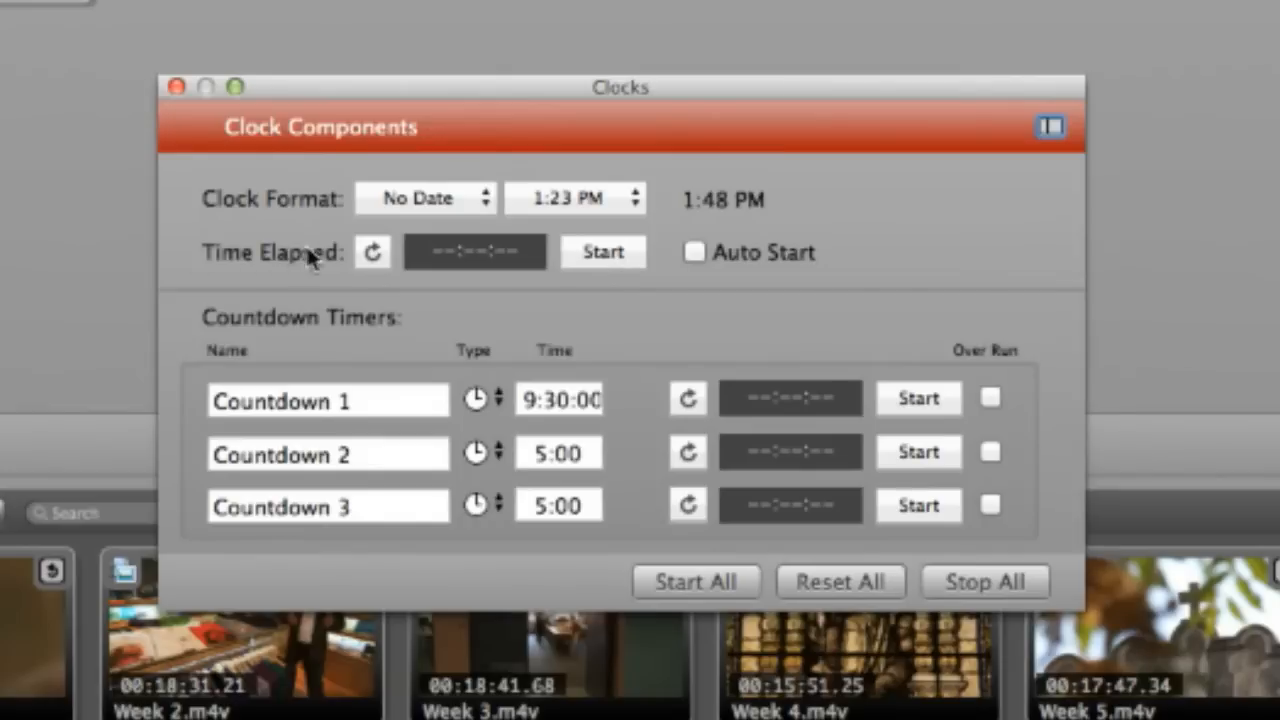
{"action": "left_click", "coordinate": [588, 253]}
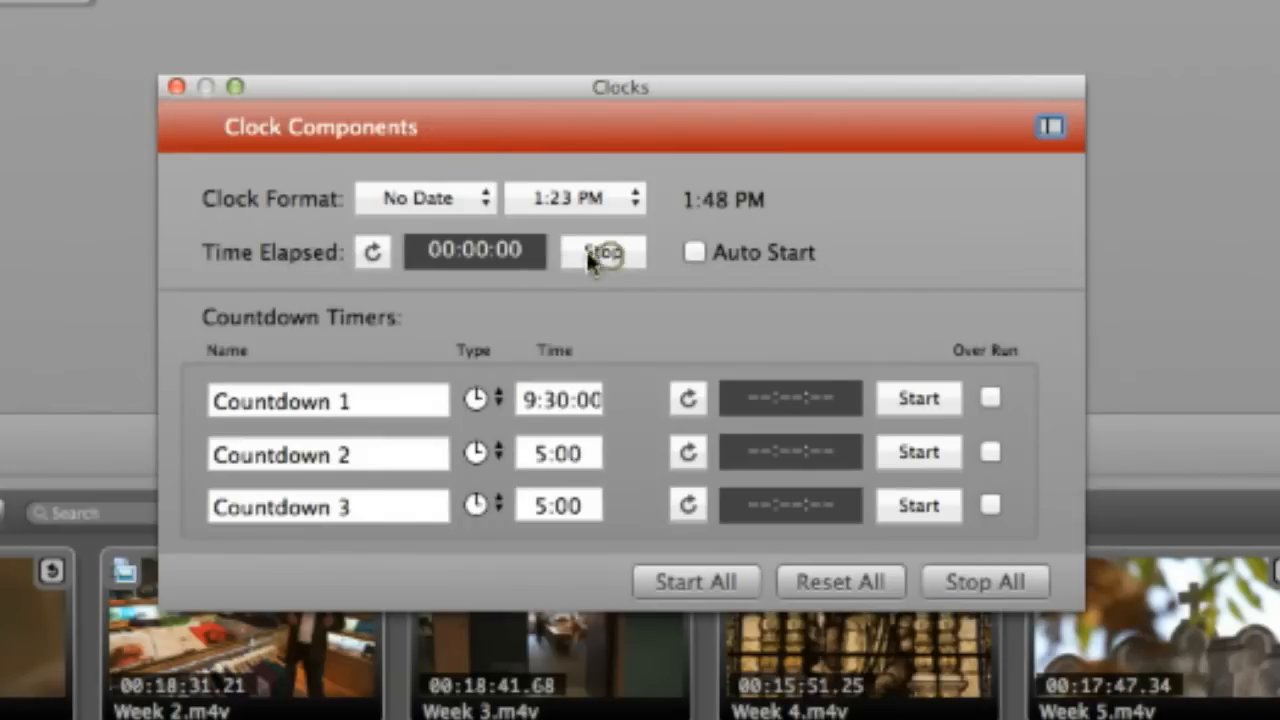
{"action": "left_click", "coordinate": [590, 255]}
{"action": "left_click", "coordinate": [376, 268]}
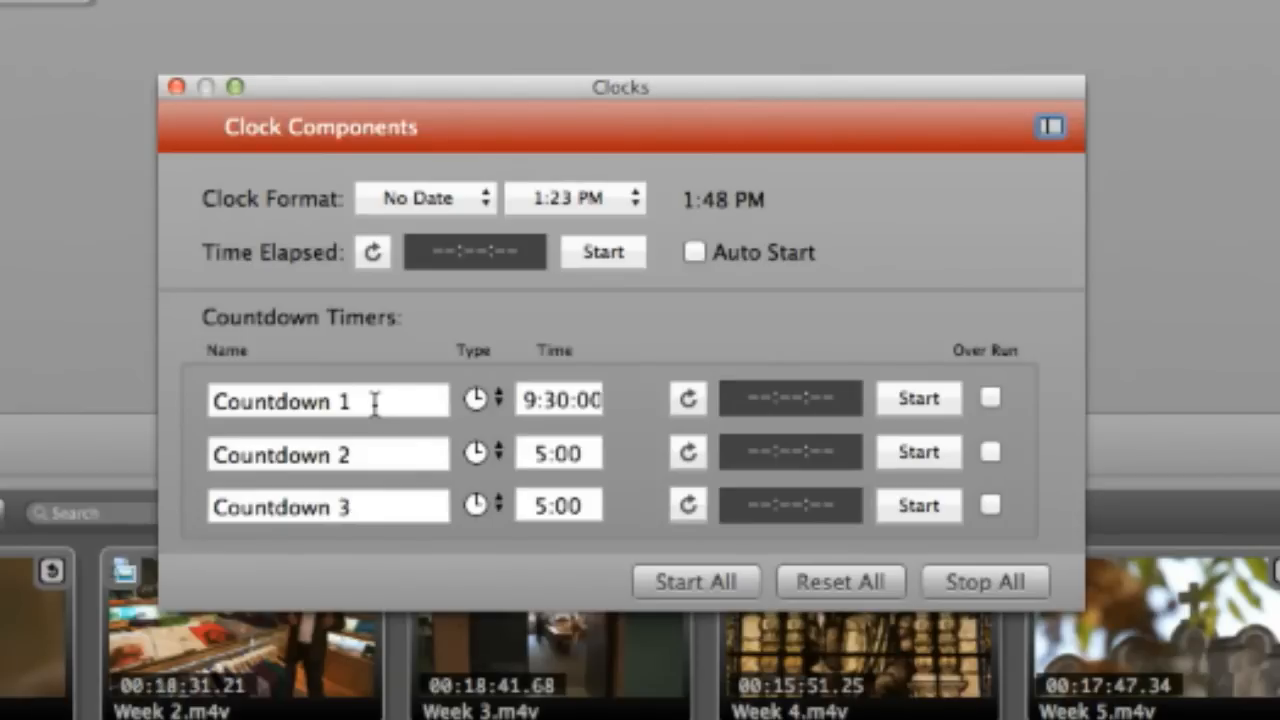
Step: Set Countdown 1 to a Count Down Timer of 1:30 and start, stop and reset it
{"action": "left_click", "coordinate": [497, 399]}
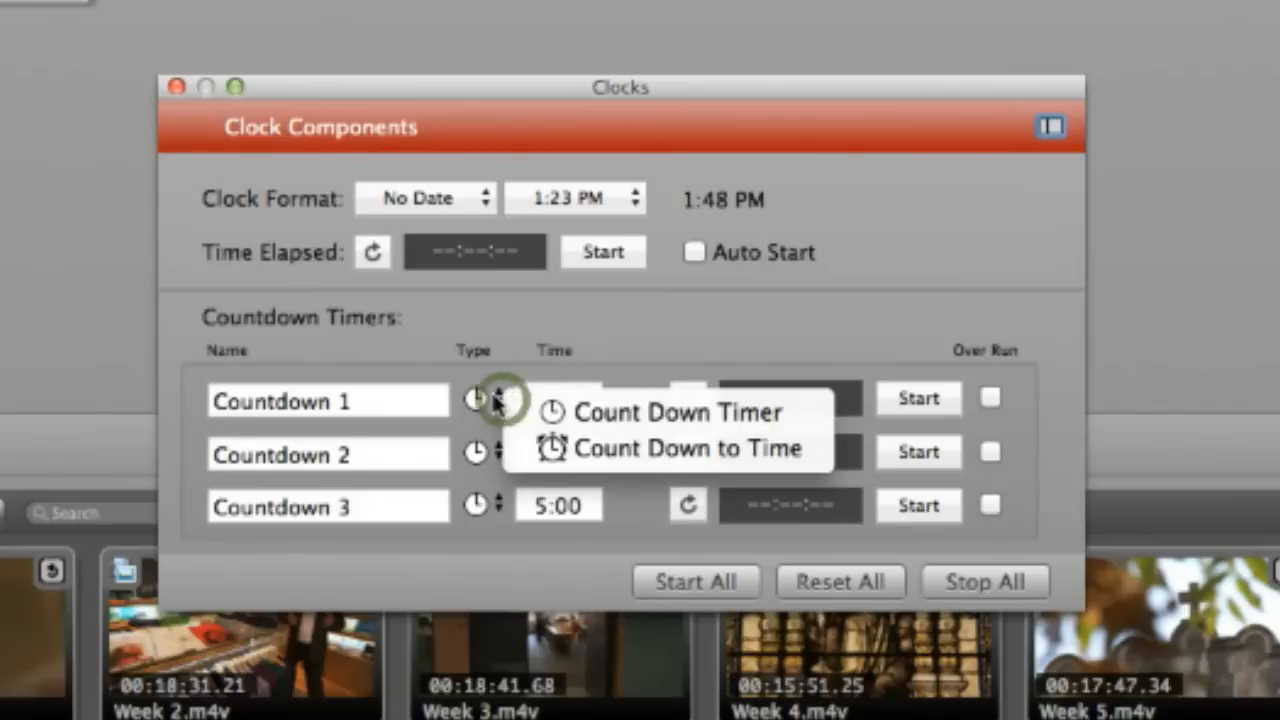
{"action": "left_click", "coordinate": [694, 292]}
{"action": "left_click", "coordinate": [557, 400]}
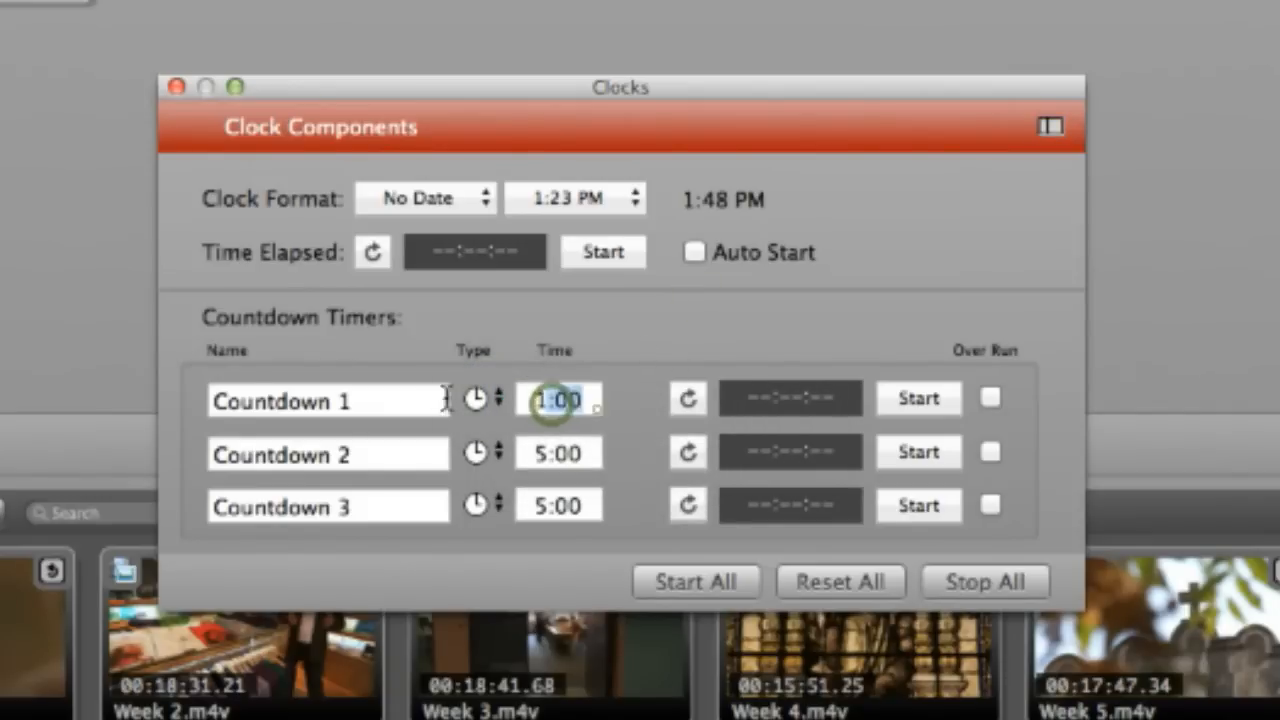
{"action": "type", "text": "1:30"}
{"action": "left_click", "coordinate": [587, 453]}
{"action": "left_click", "coordinate": [916, 398]}
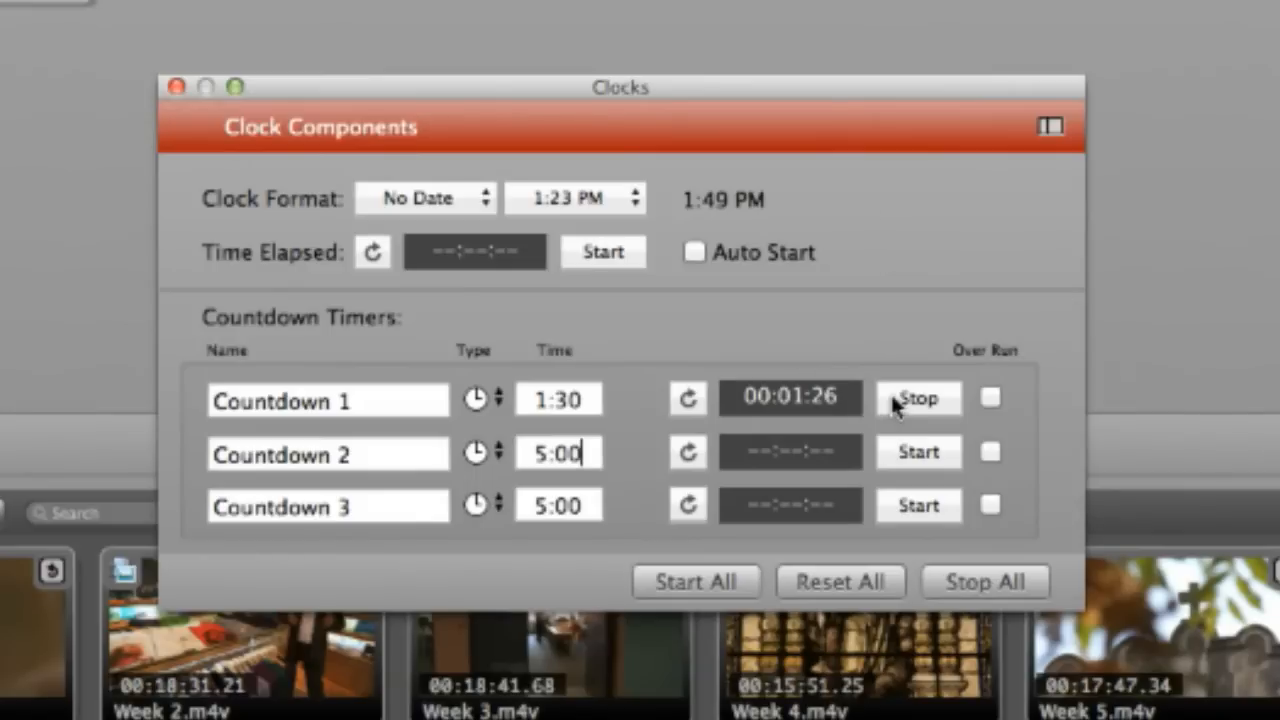
{"action": "left_click", "coordinate": [918, 398]}
{"action": "left_click", "coordinate": [689, 400]}
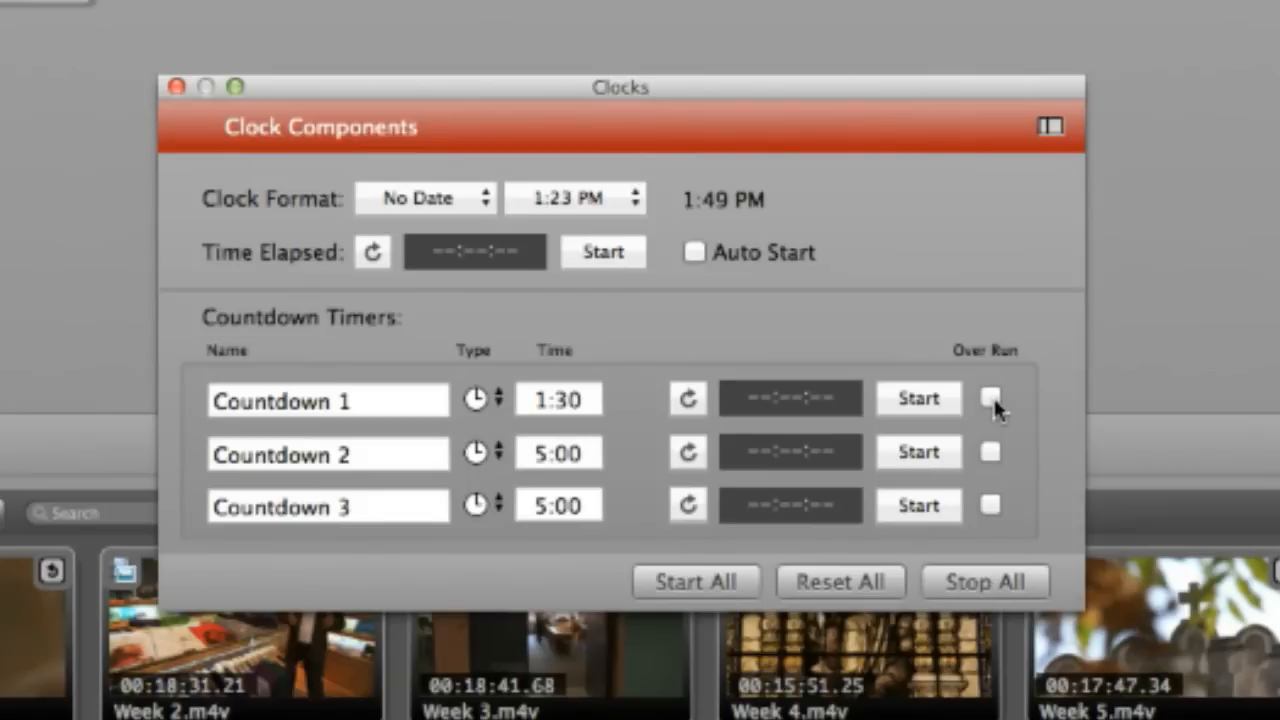
Step: Change Countdown 1 to Count Down to Time with 2:00 PM as the target, start it and reset it
{"action": "left_click", "coordinate": [474, 399]}
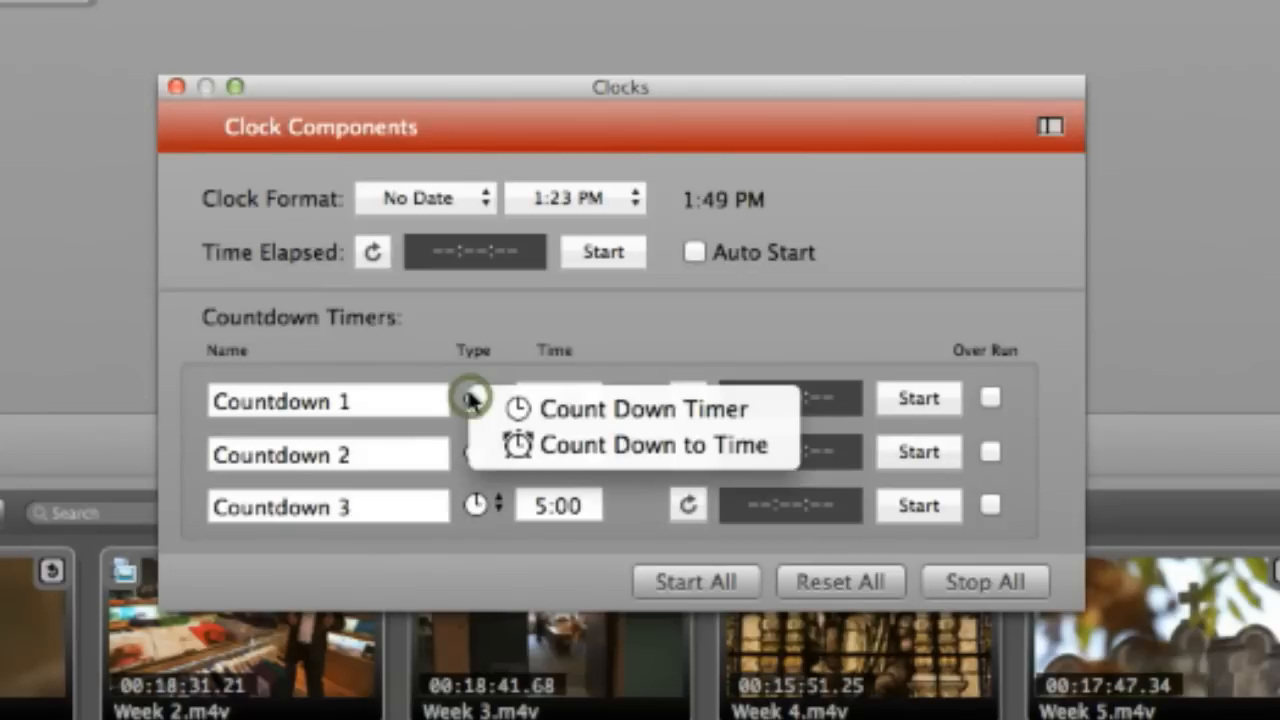
{"action": "left_click", "coordinate": [597, 447]}
{"action": "left_click", "coordinate": [570, 398]}
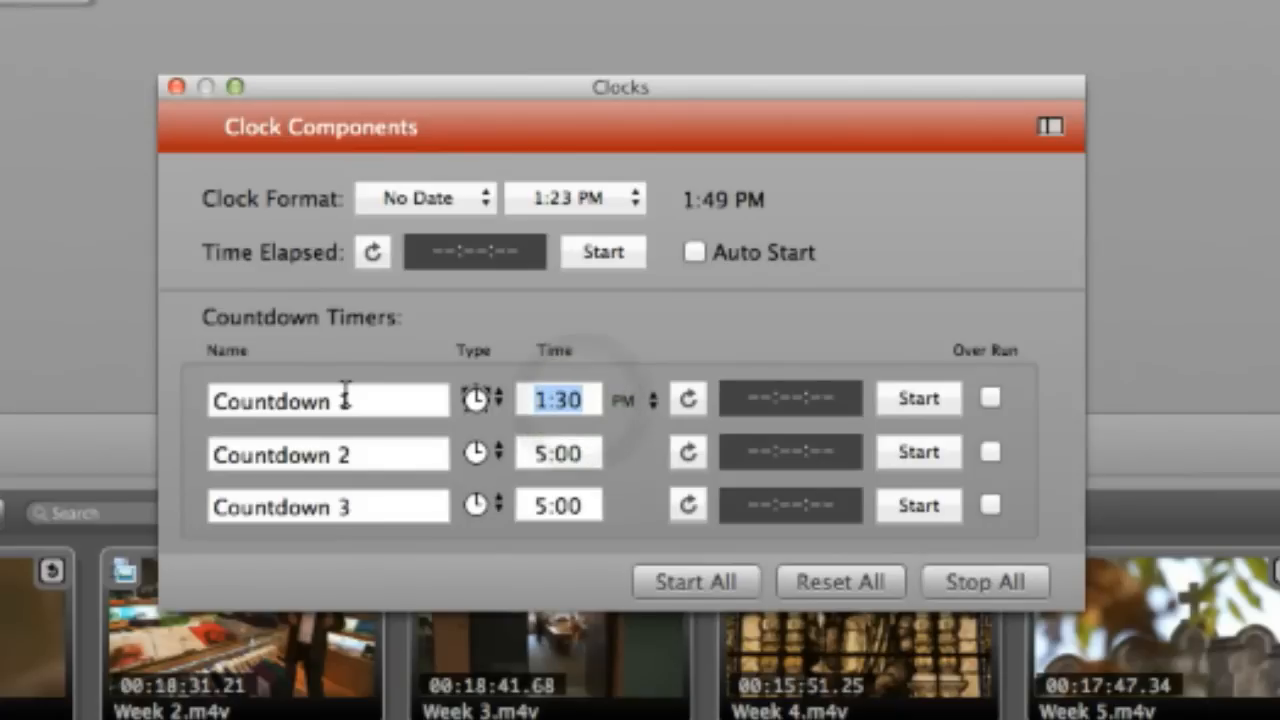
{"action": "type", "text": "2:00"}
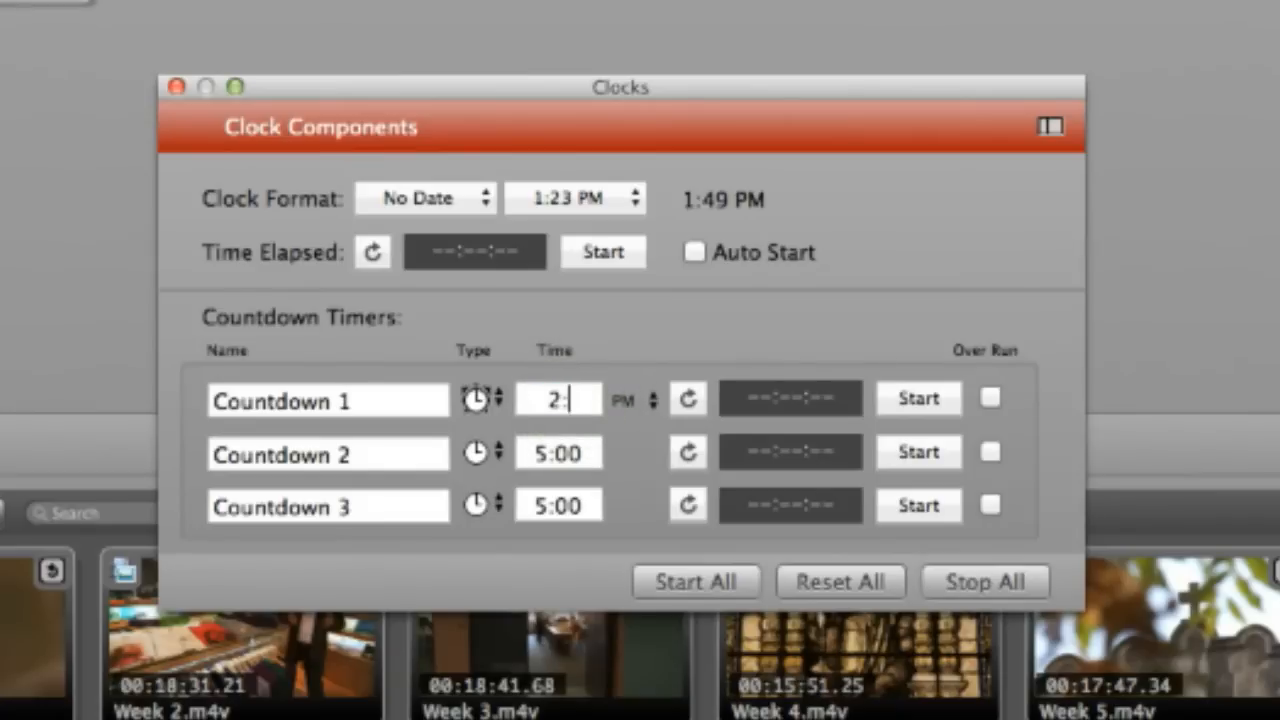
{"action": "left_click", "coordinate": [570, 452]}
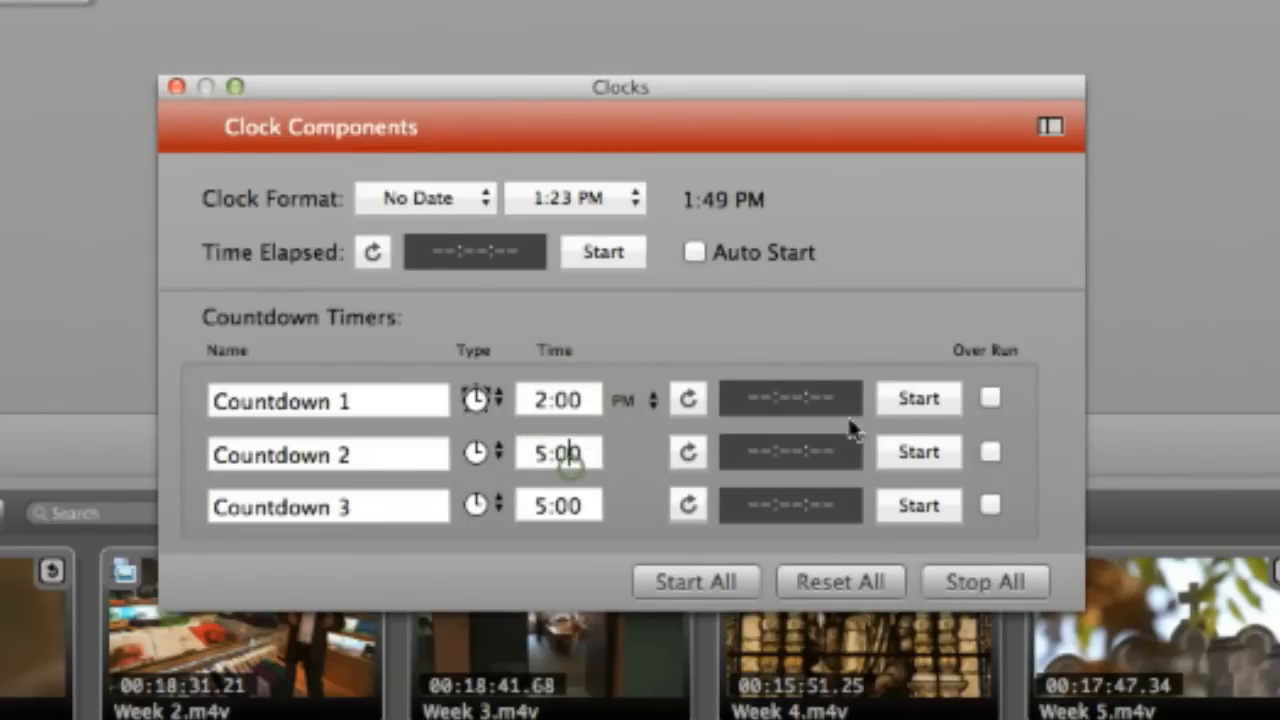
{"action": "left_click", "coordinate": [895, 405]}
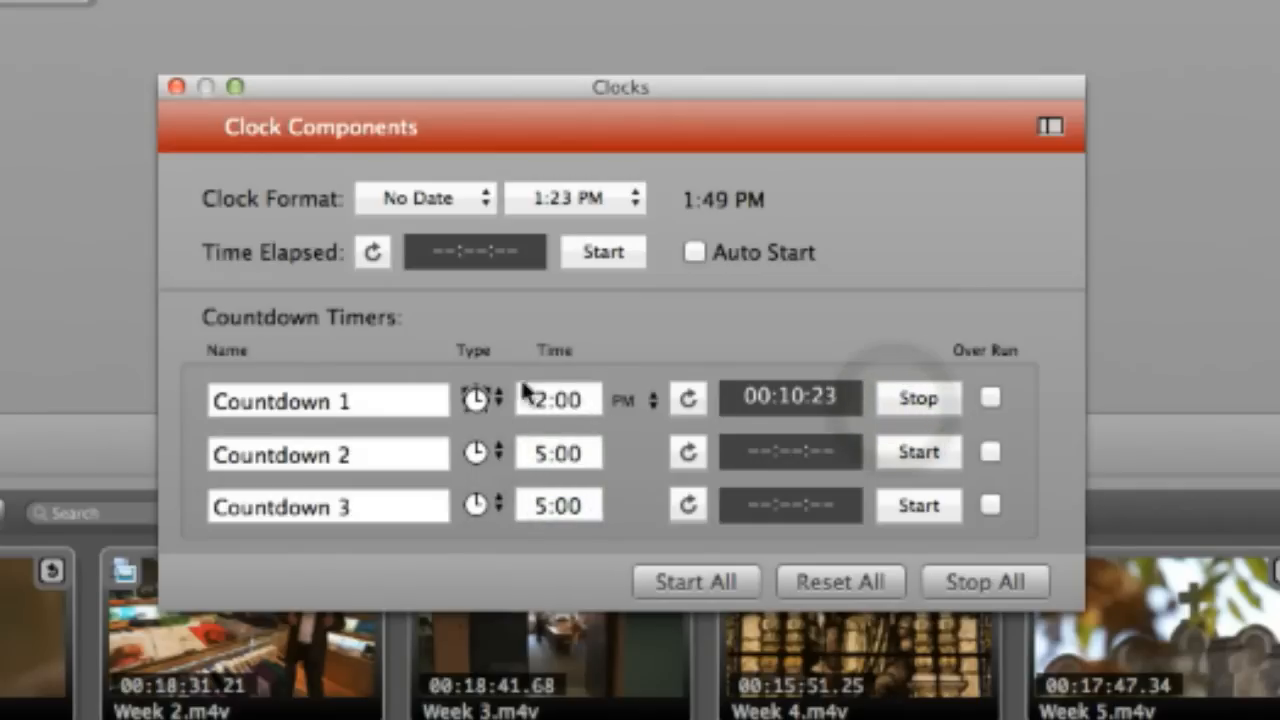
{"action": "left_click", "coordinate": [688, 399]}
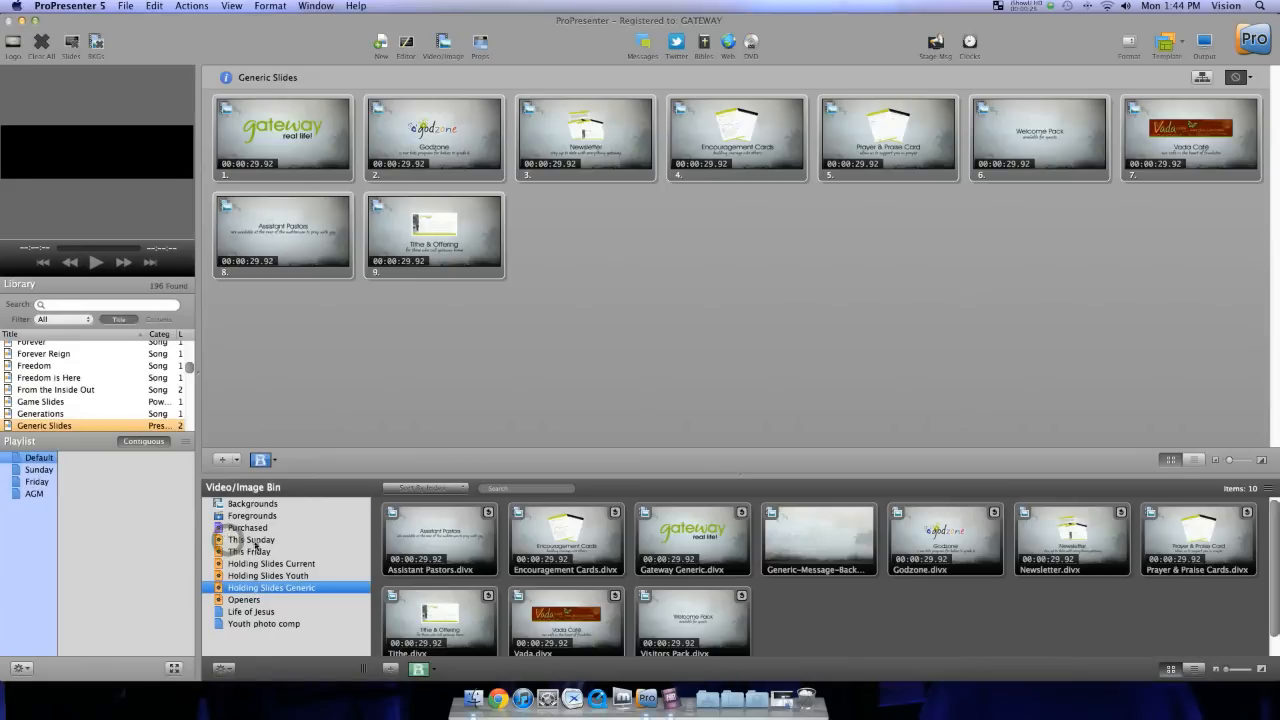
Step: Show the This Sunday media bin folder and open the matching This Sunday folder from Documents in Finder
{"action": "left_click", "coordinate": [250, 541]}
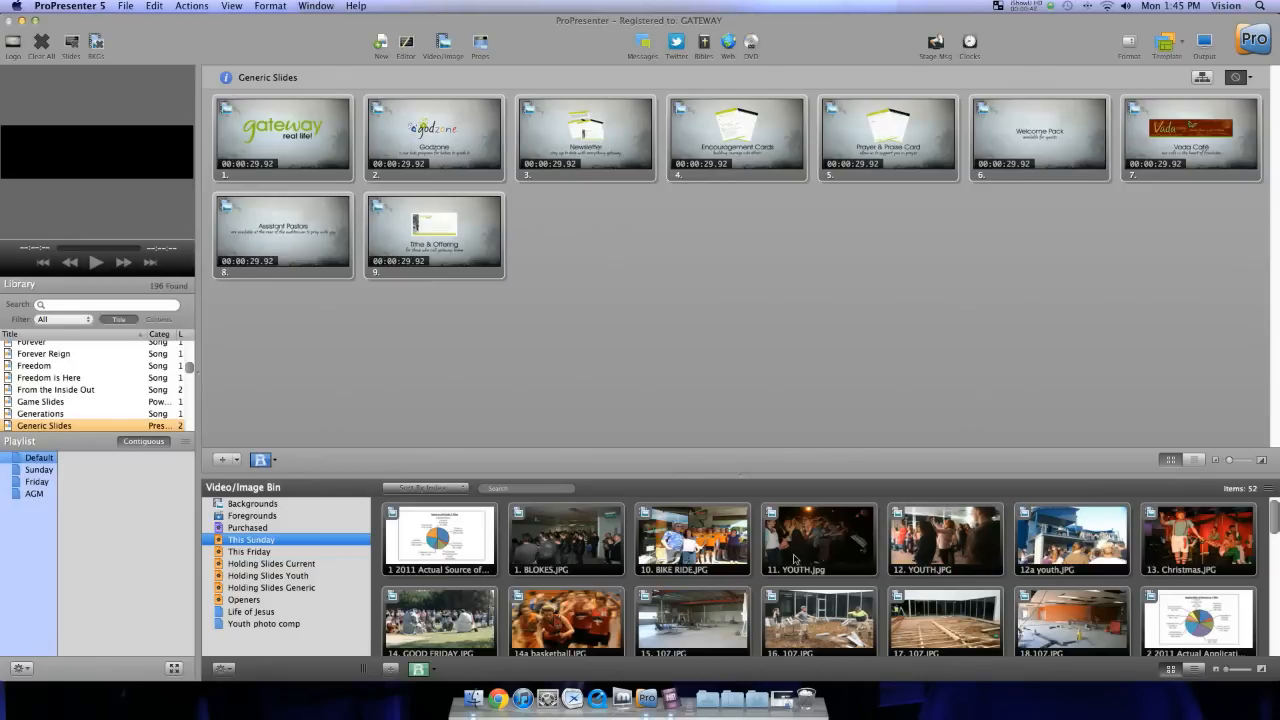
{"action": "left_click", "coordinate": [733, 702]}
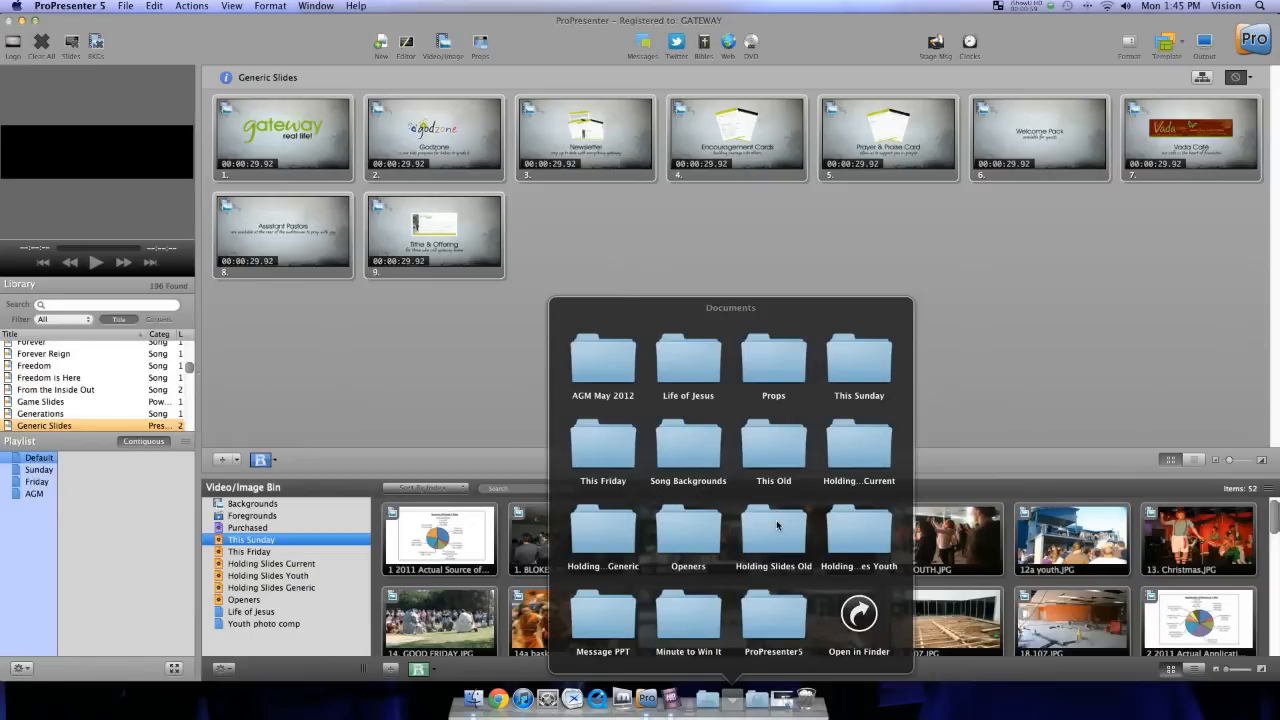
{"action": "left_click", "coordinate": [866, 355]}
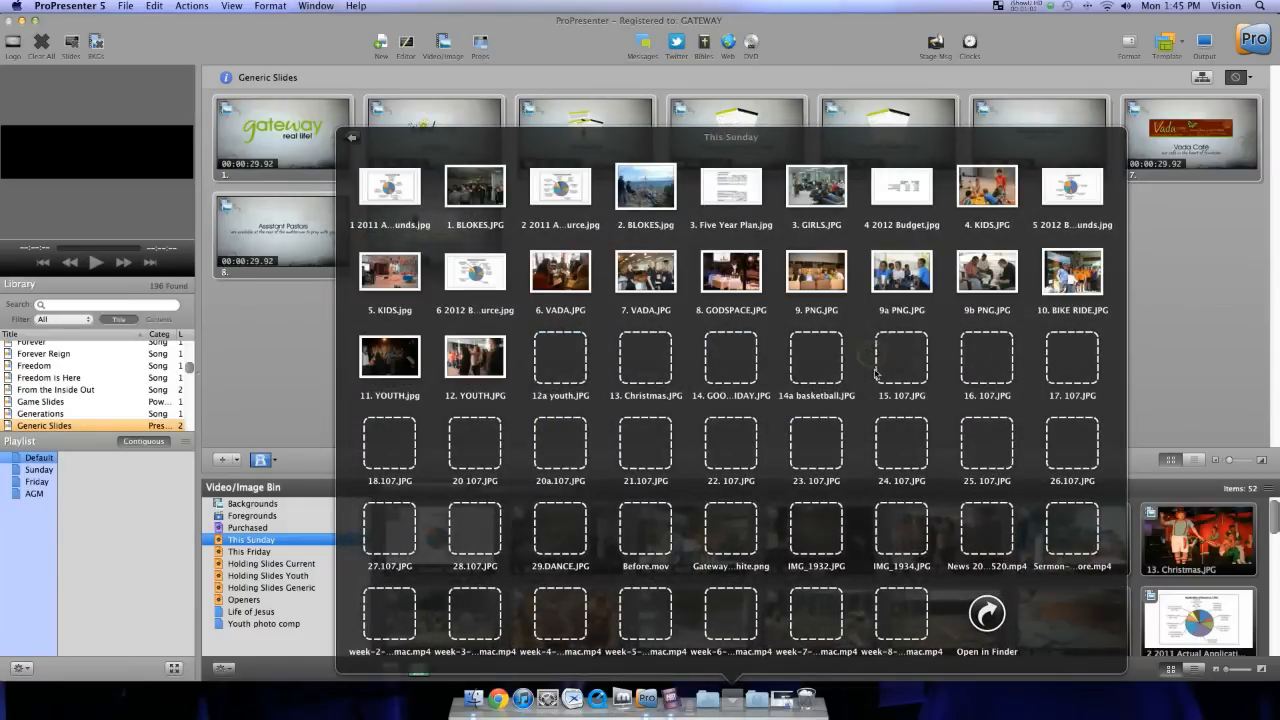
{"action": "left_click", "coordinate": [988, 612]}
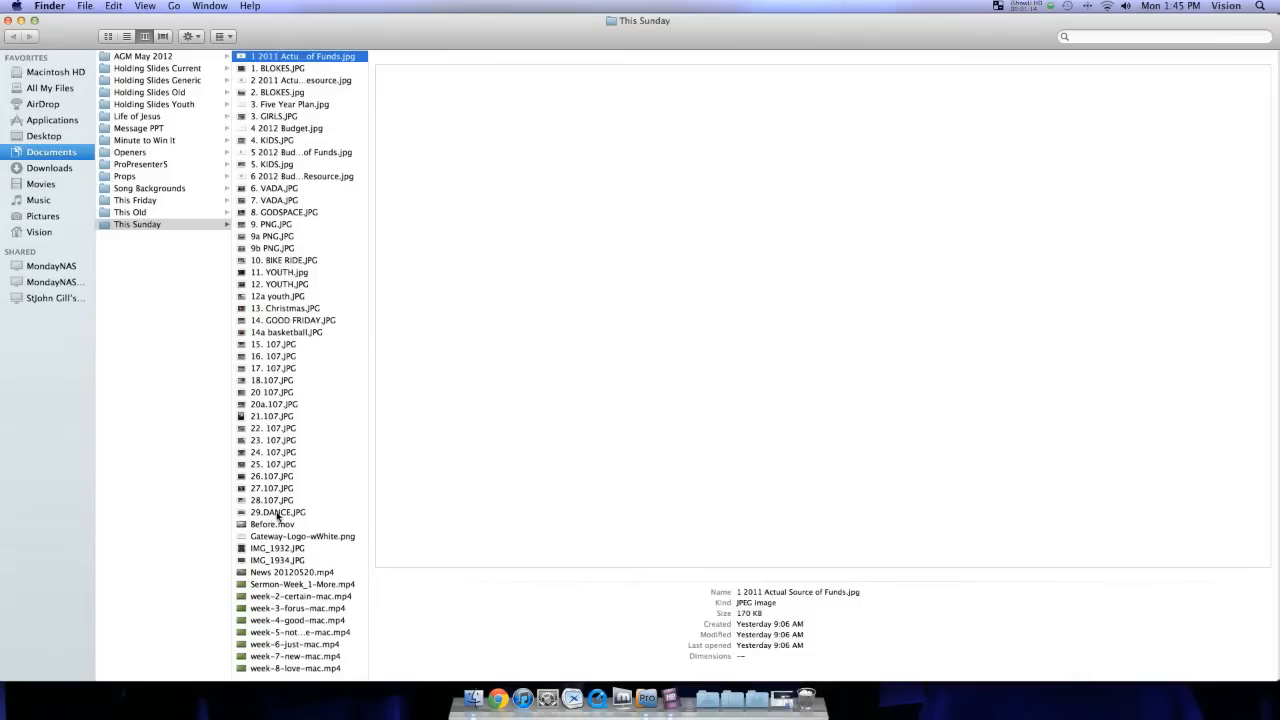
Step: Move the images from 1 2011 Actual Source of Funds.jpg through 29.DANCE.JPG, plus Before.mov, to the Trash
{"action": "left_click", "coordinate": [265, 516], "text": "shift"}
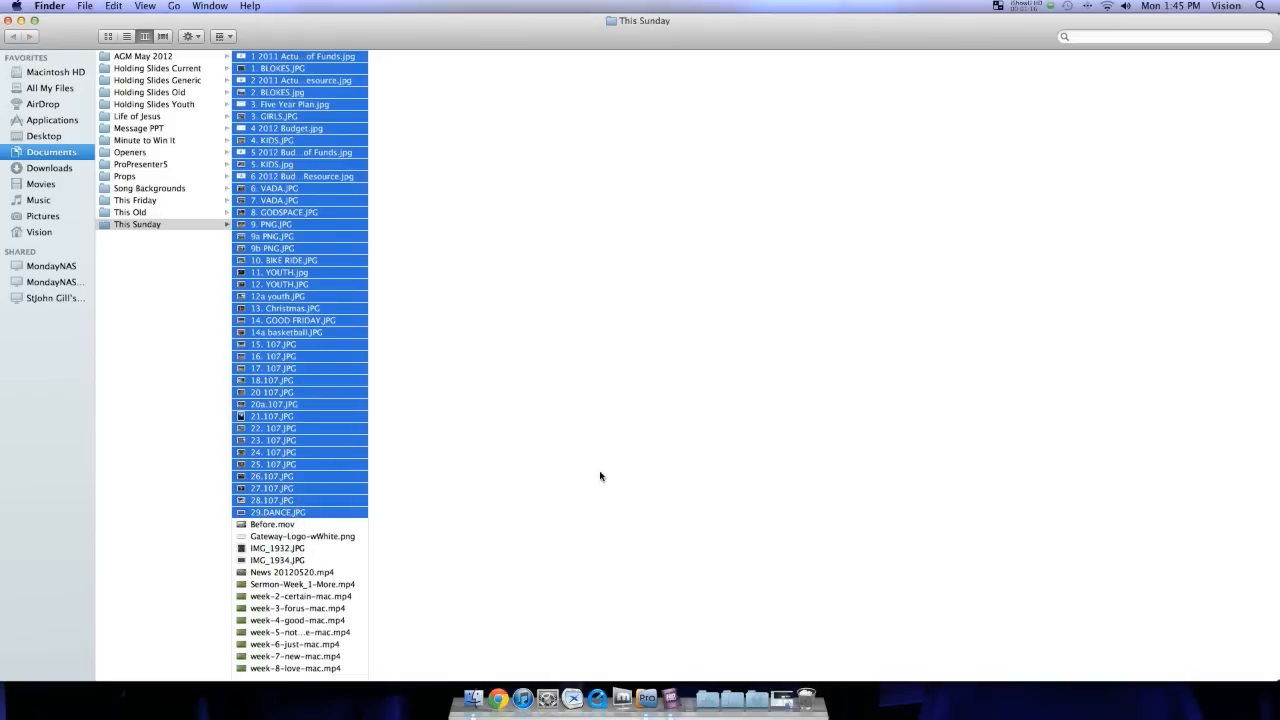
{"action": "key", "text": "super+BackSpace"}
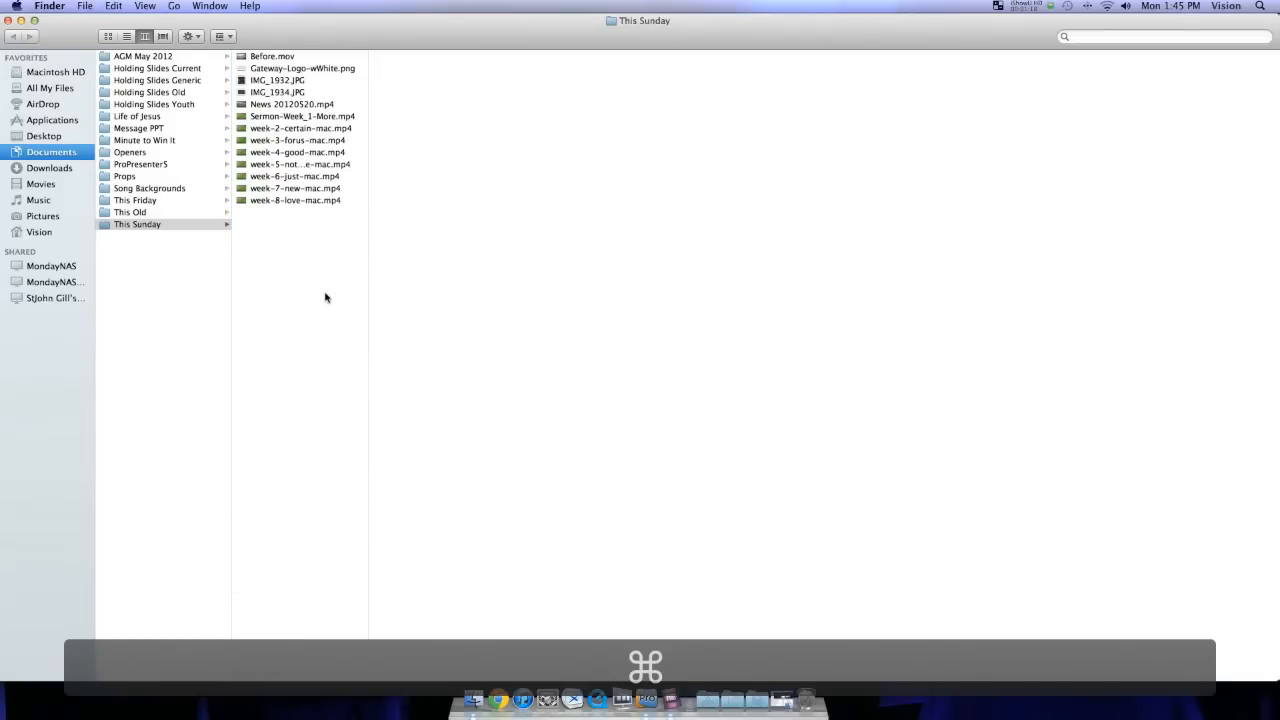
{"action": "left_click", "coordinate": [313, 67]}
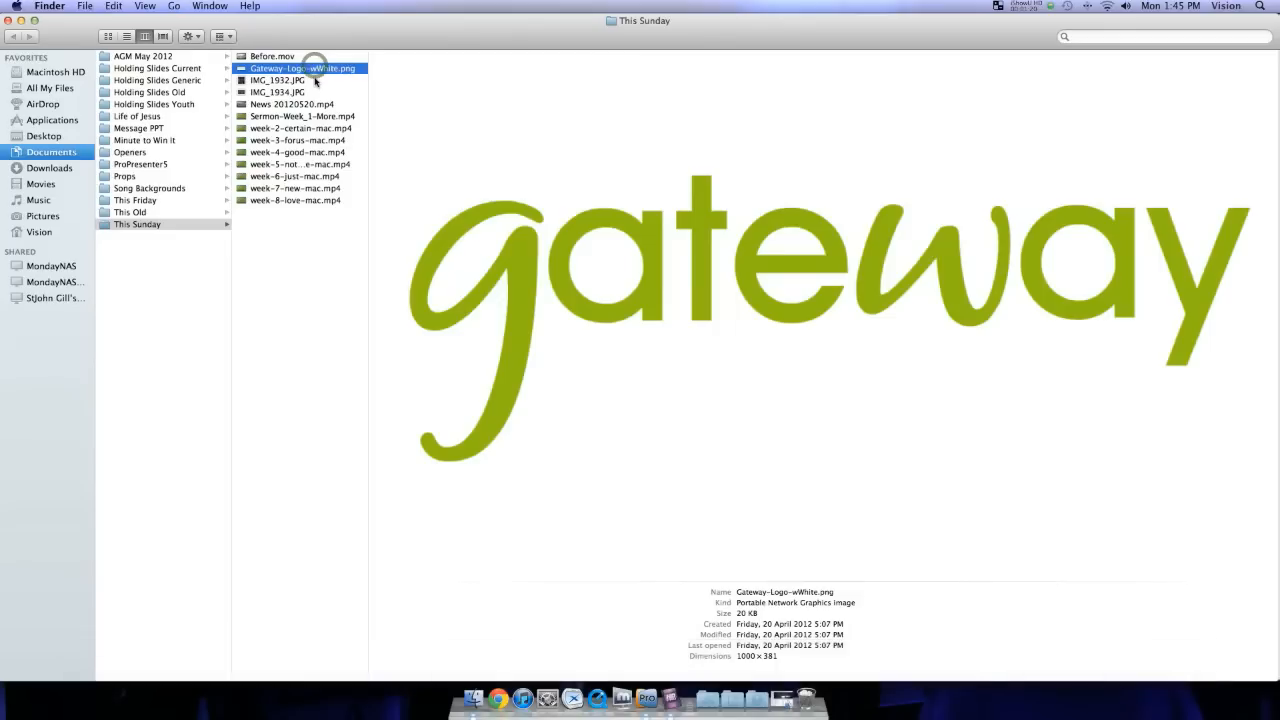
{"action": "left_click", "coordinate": [276, 57]}
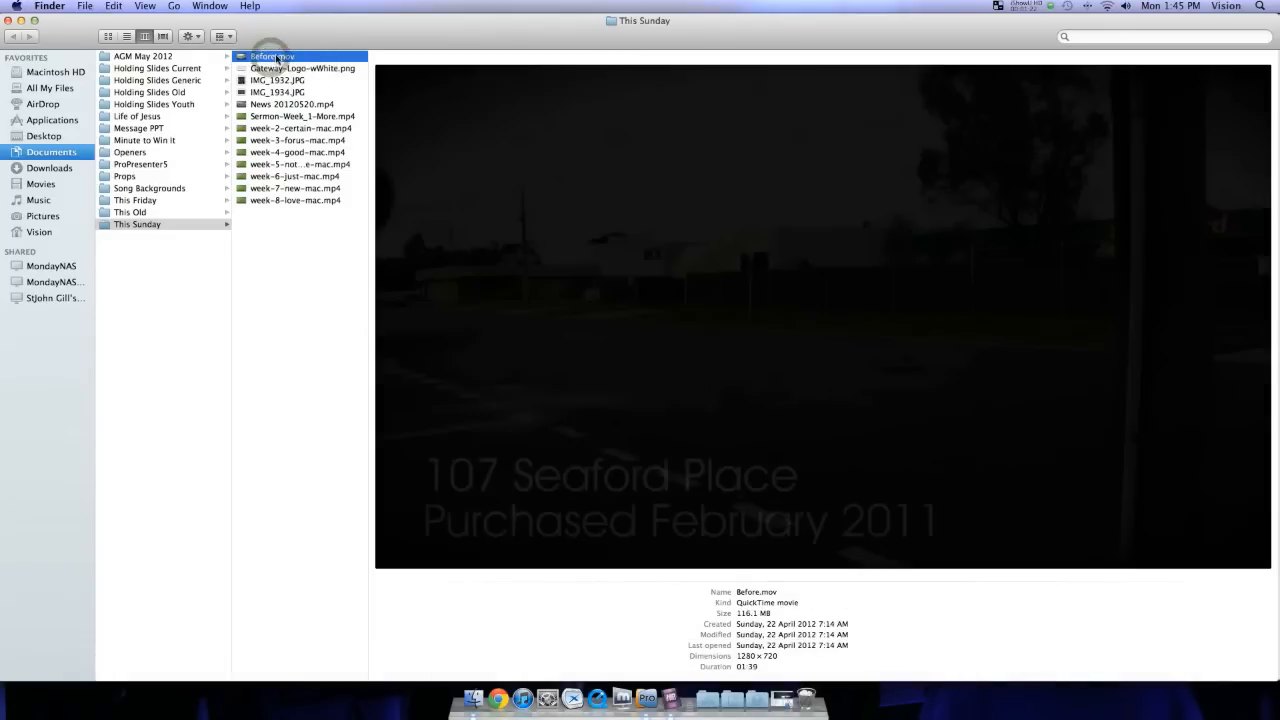
{"action": "key", "text": "super+BackSpace"}
Step: Move IMG_1932.JPG through News 20120520.mp4 to the Trash, close the folder window and return to ProPresenter
{"action": "left_click", "coordinate": [282, 68]}
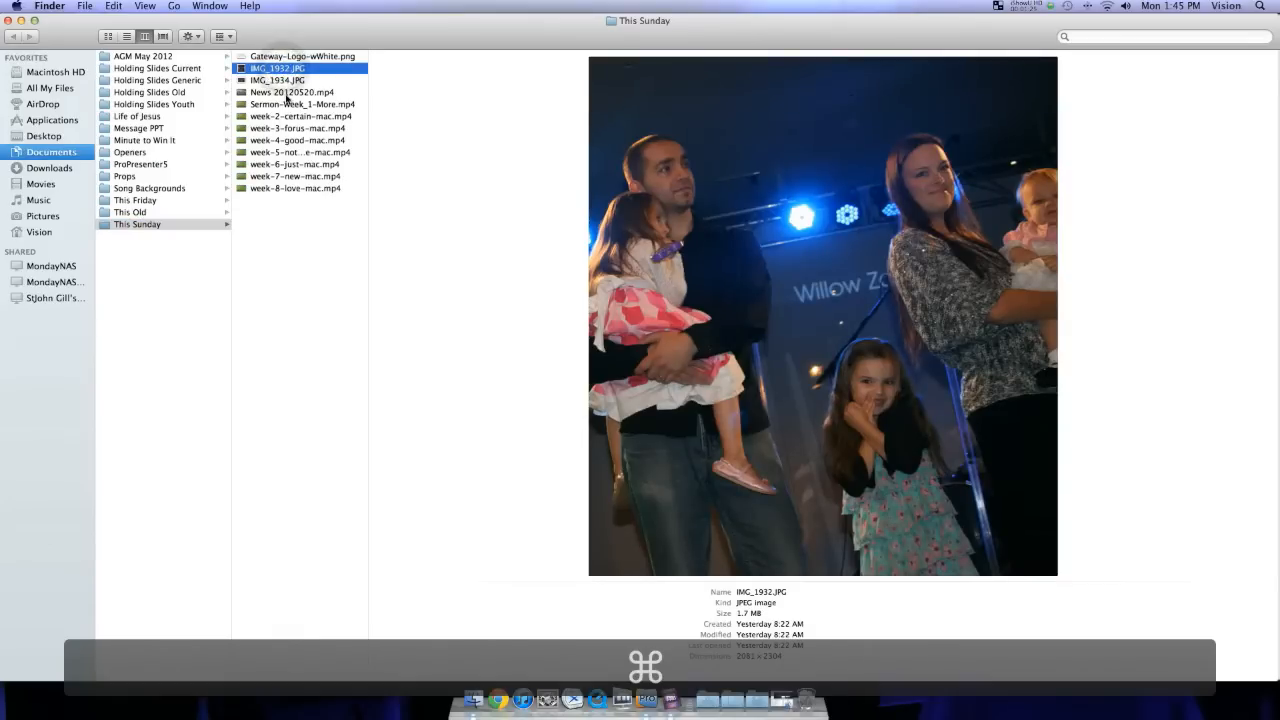
{"action": "left_click", "coordinate": [286, 92], "text": "shift"}
{"action": "key", "text": "super+BackSpace"}
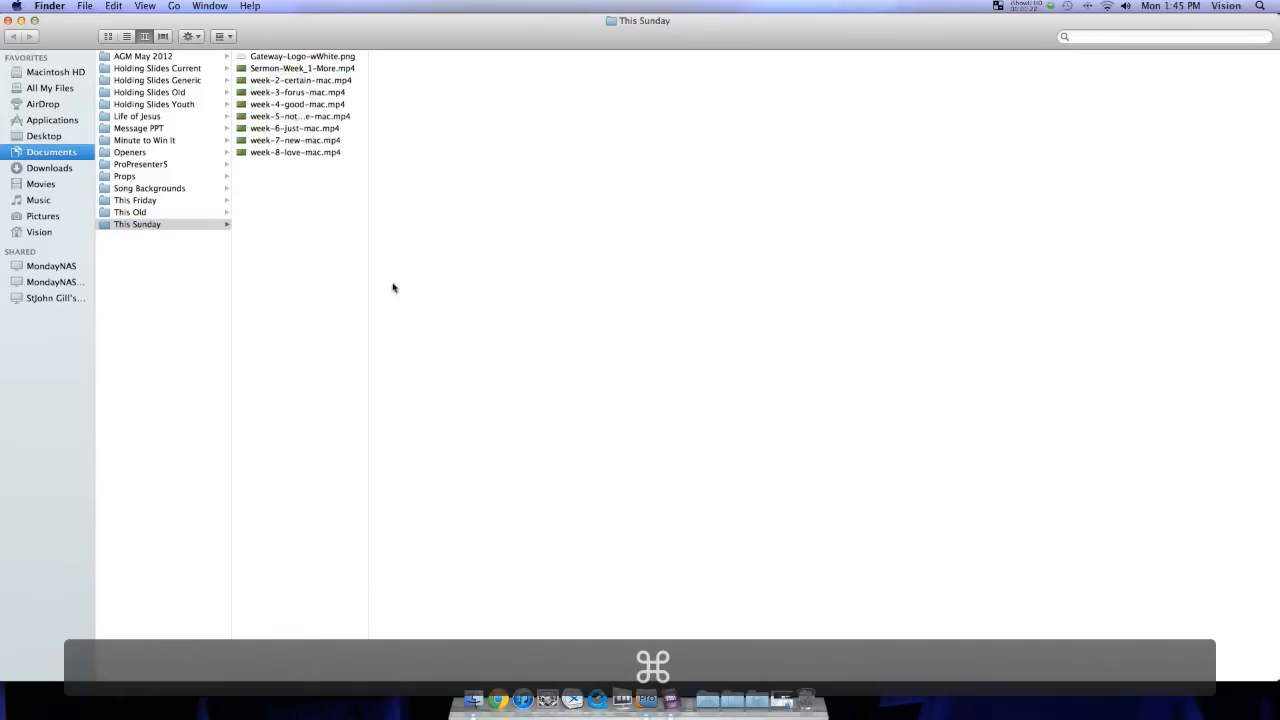
{"action": "left_click", "coordinate": [8, 21]}
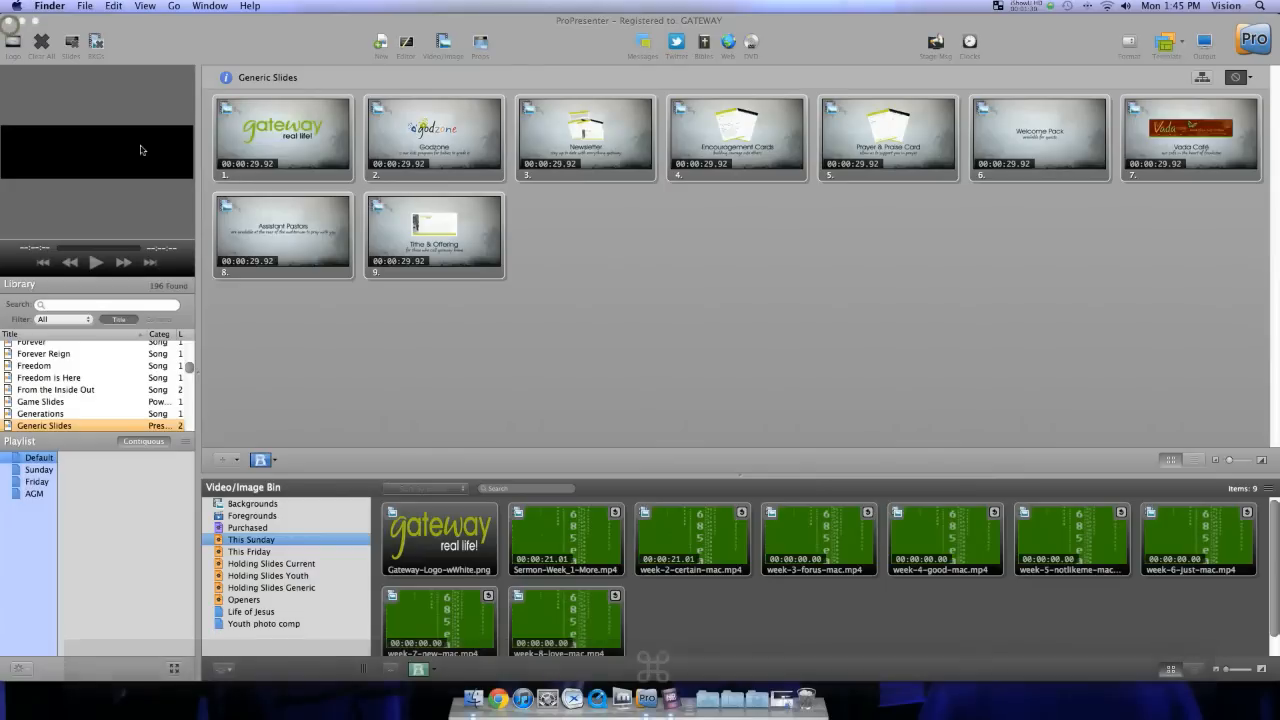
{"action": "left_click", "coordinate": [744, 603]}
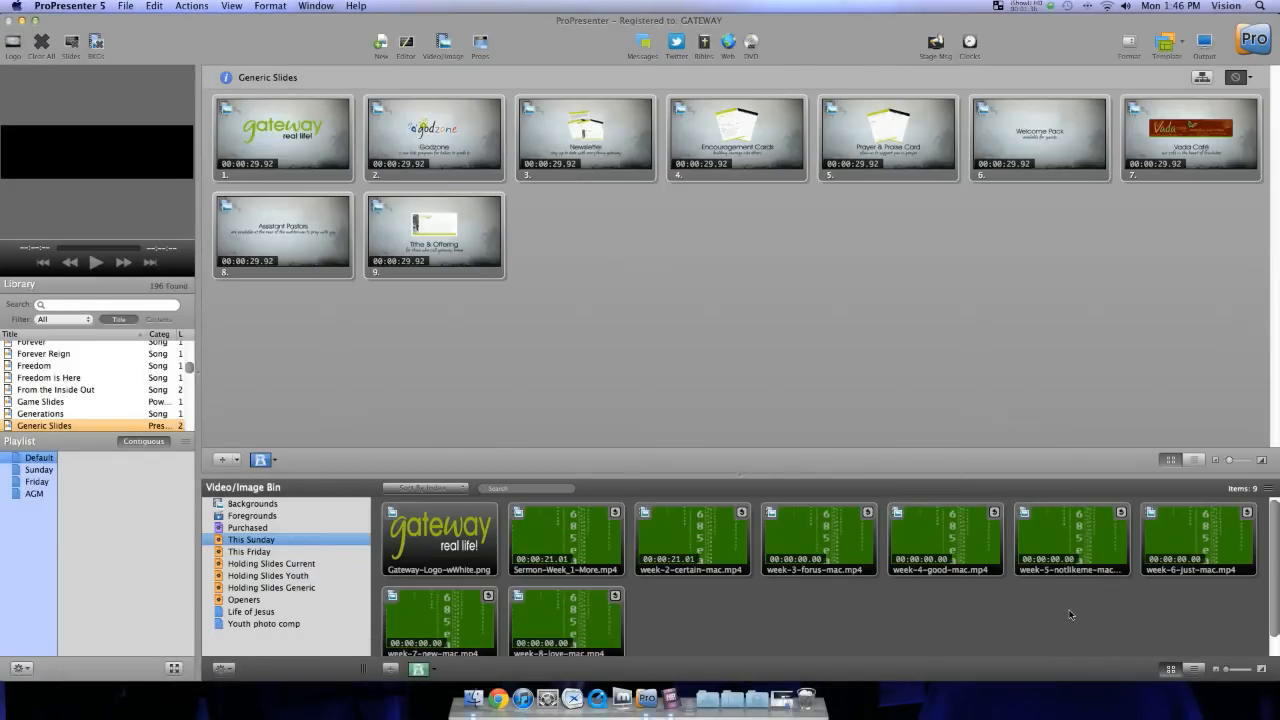
Step: Preview the contents of the This Friday folder in Documents and dismiss the preview
{"action": "left_click", "coordinate": [732, 700]}
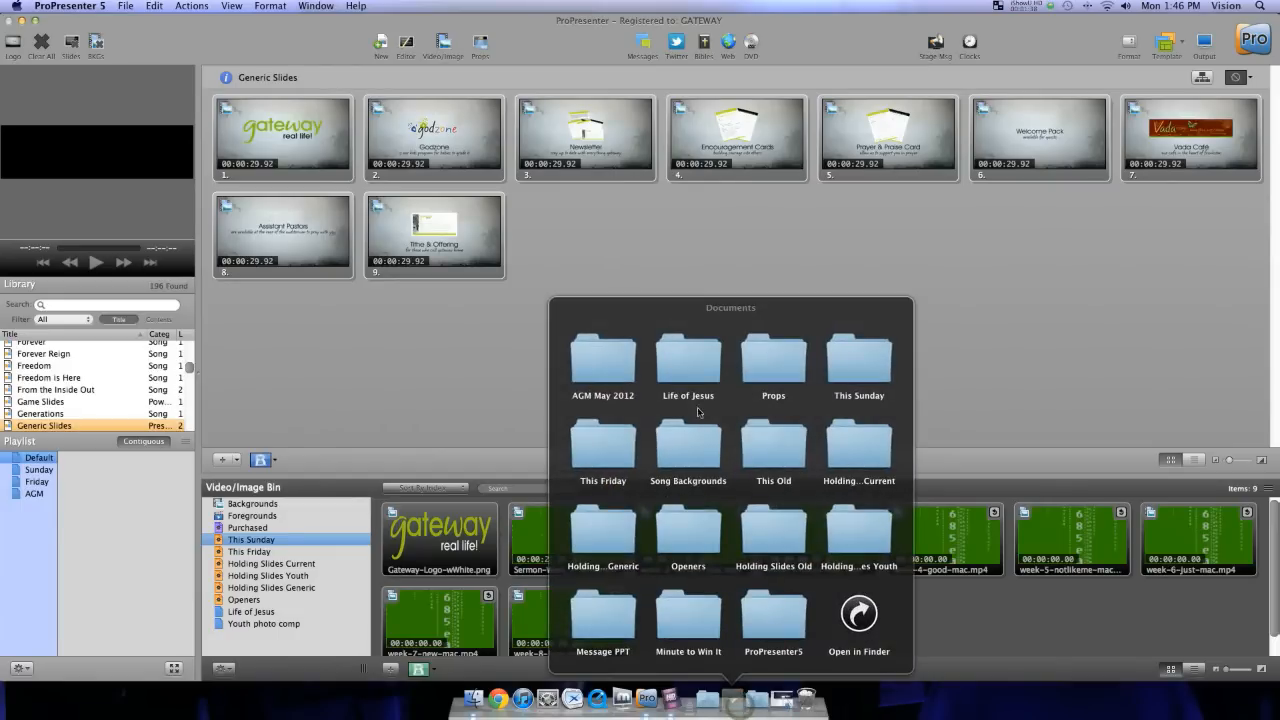
{"action": "left_click", "coordinate": [604, 445]}
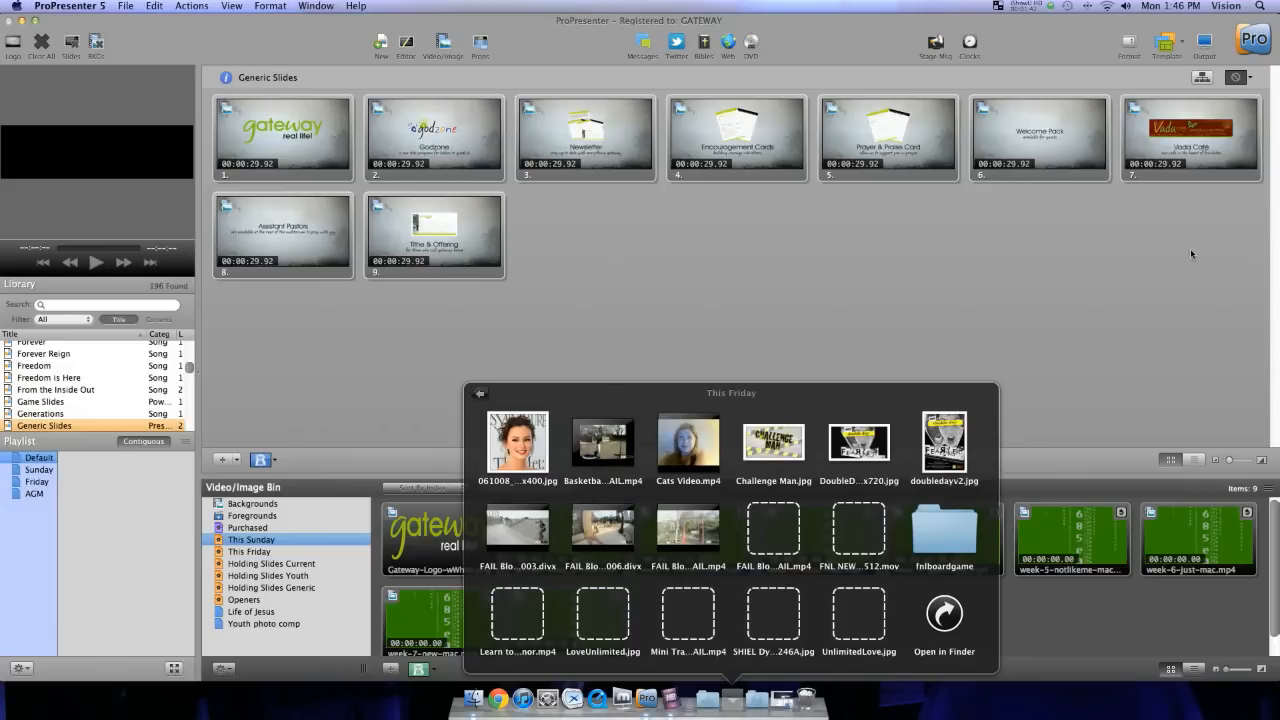
{"action": "left_click", "coordinate": [710, 231]}
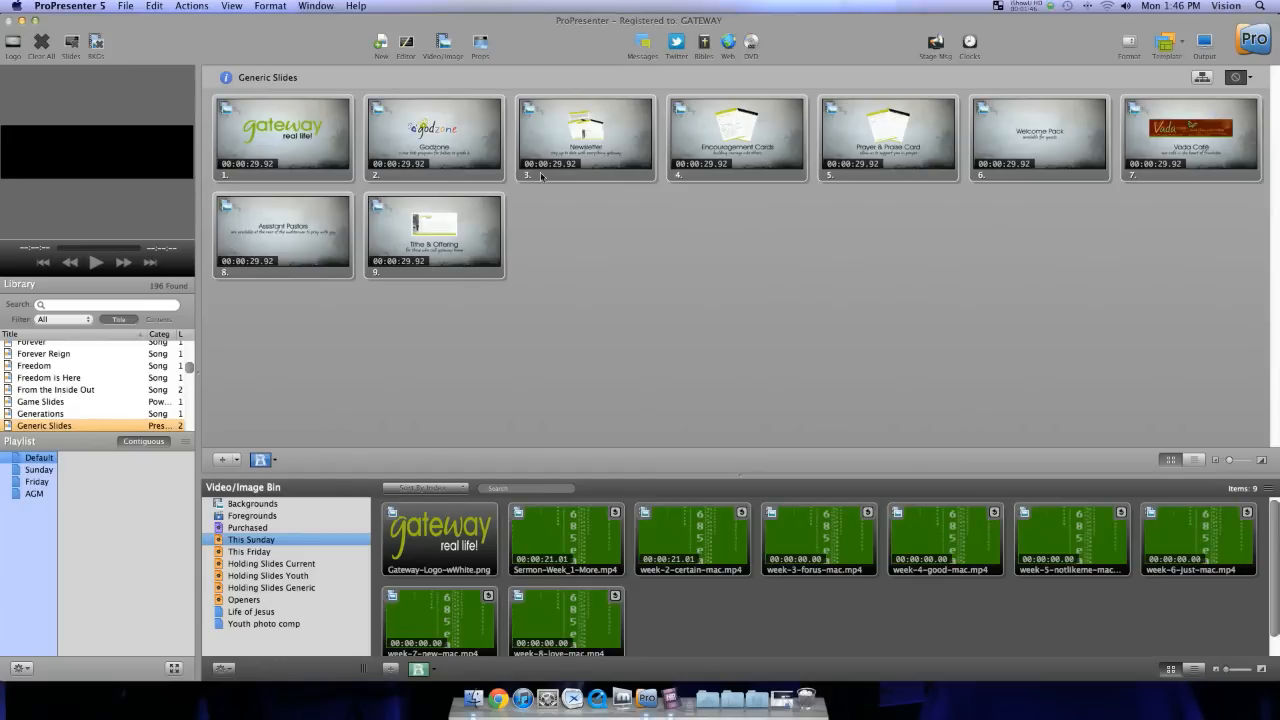
Step: Browse the This Friday, Holding Slides Current, Holding Slides Youth, Holding Slides Generic, Openers and Life of Jesus folders in the media bin
{"action": "left_click", "coordinate": [255, 551]}
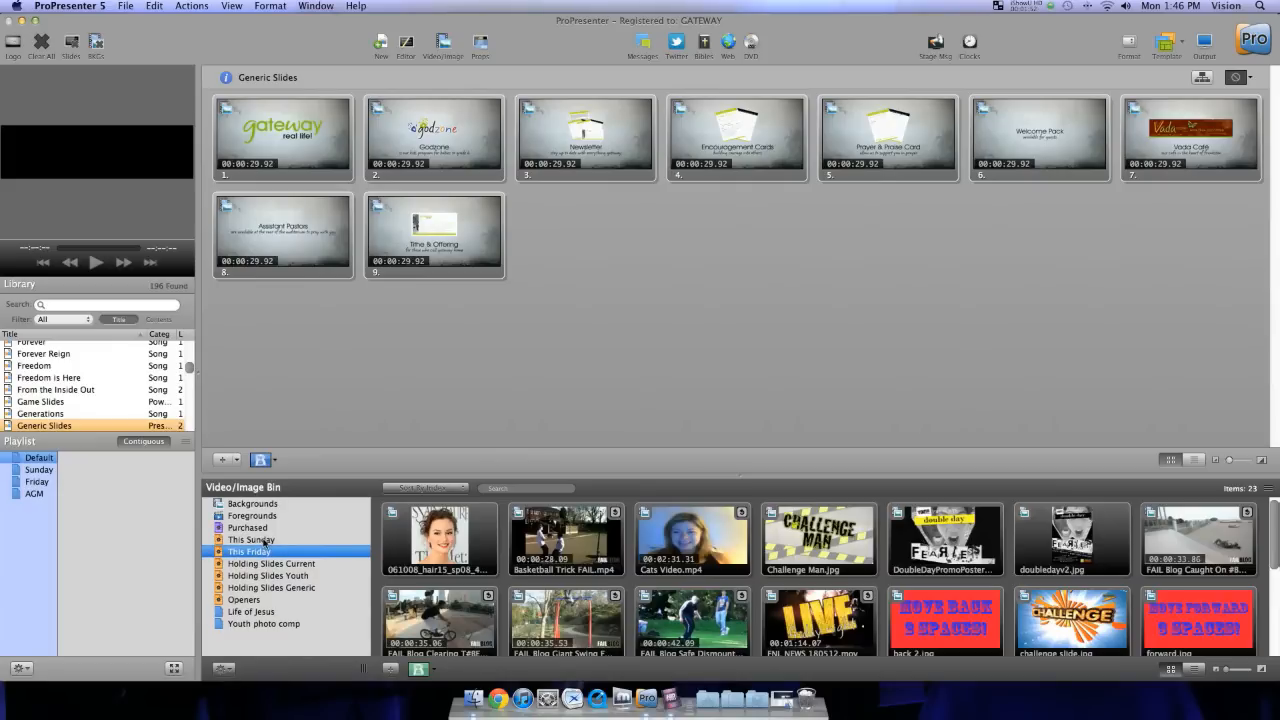
{"action": "left_click", "coordinate": [266, 564]}
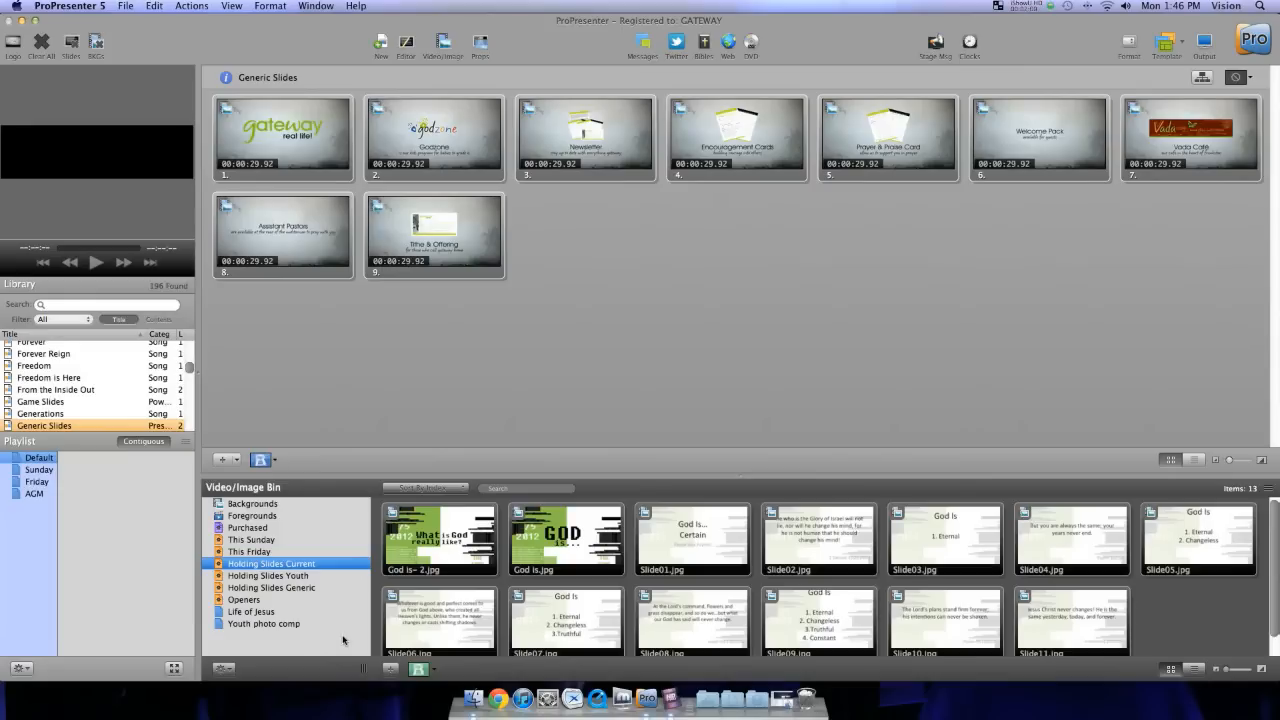
{"action": "left_click", "coordinate": [301, 577]}
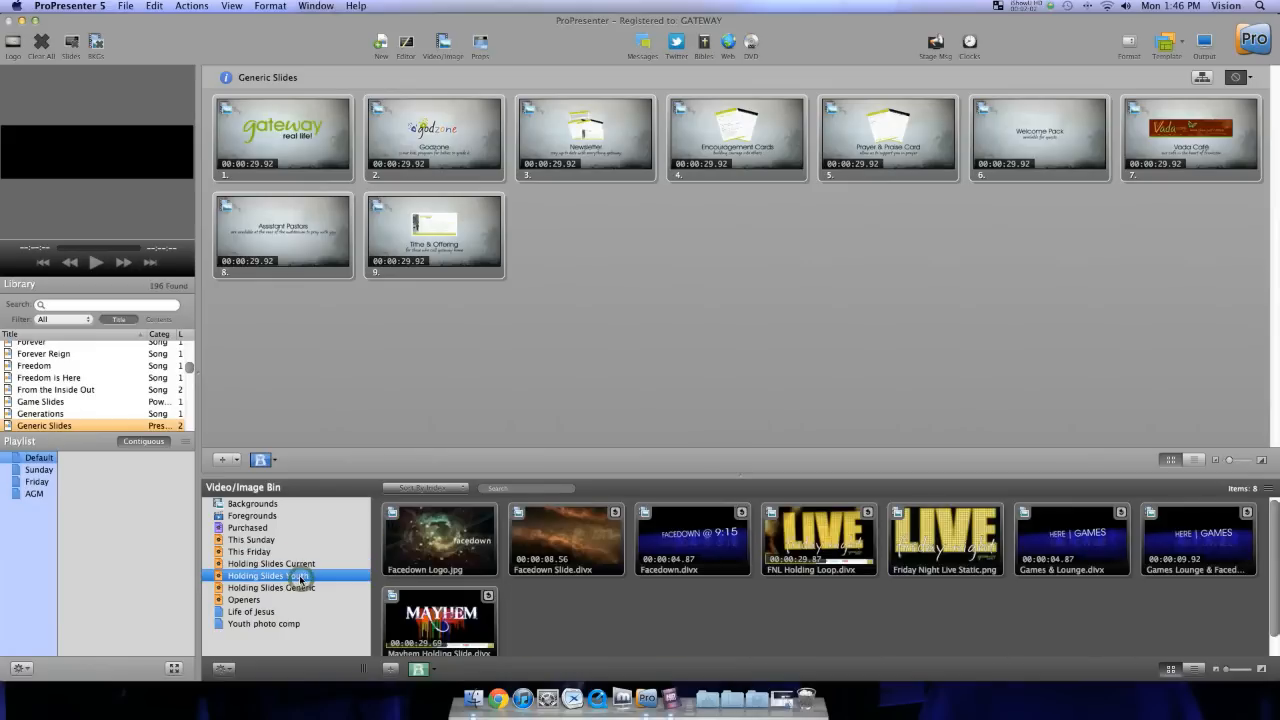
{"action": "left_click", "coordinate": [290, 589]}
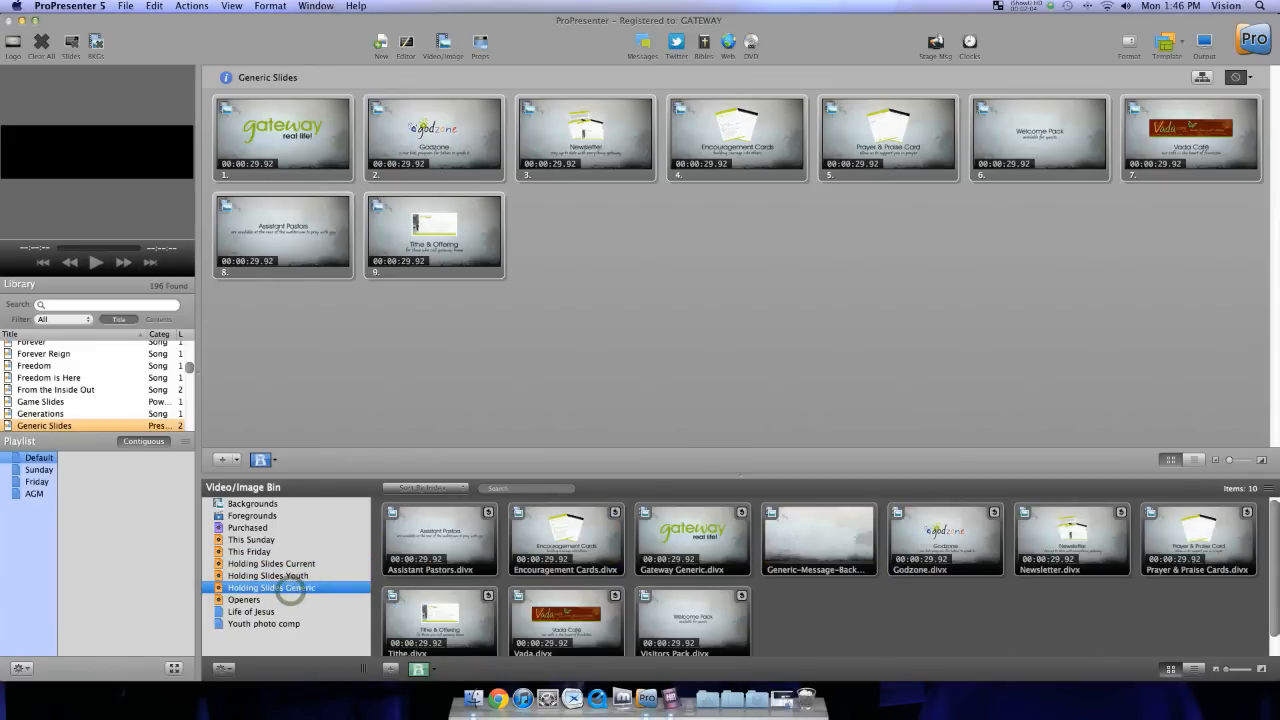
{"action": "left_click", "coordinate": [248, 601]}
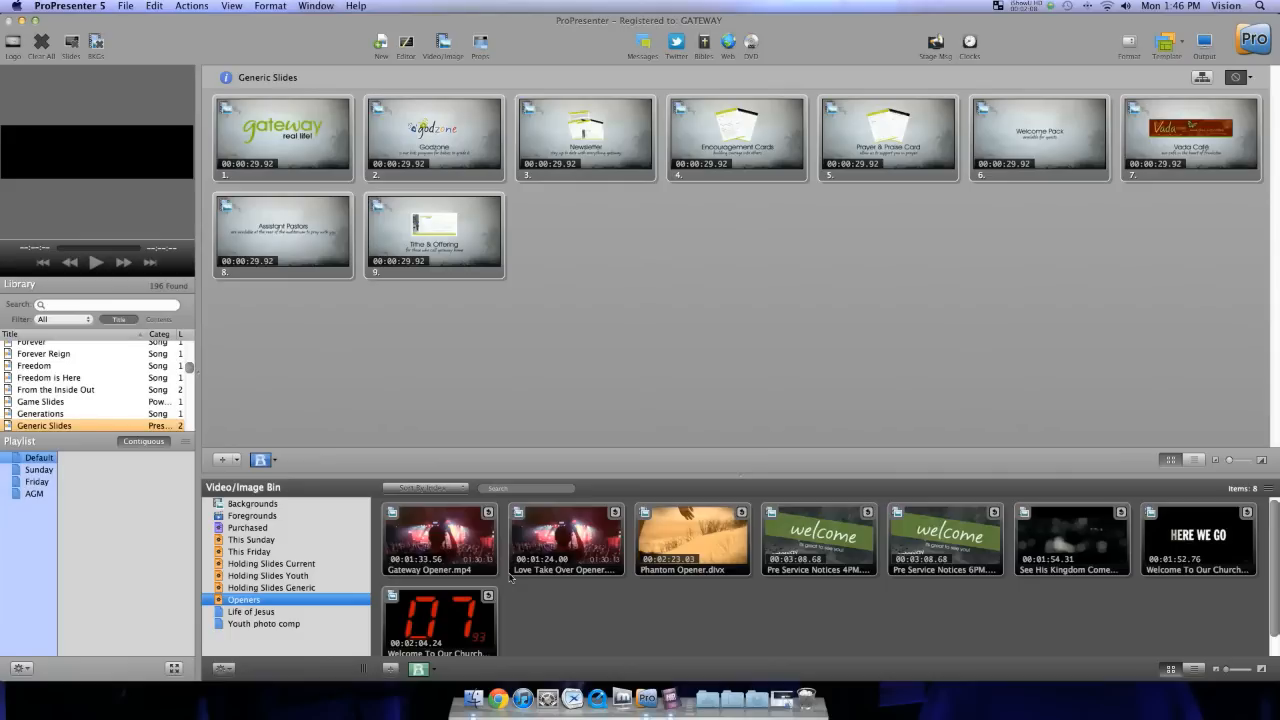
{"action": "left_click", "coordinate": [251, 611]}
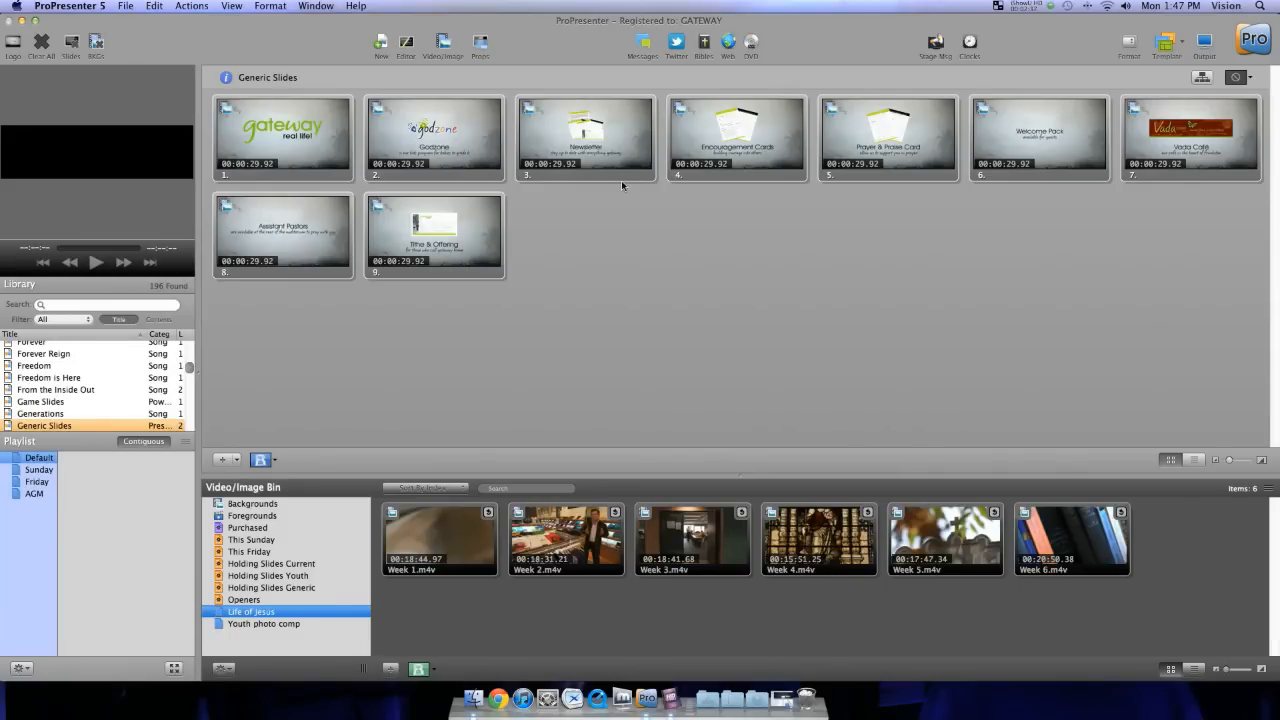